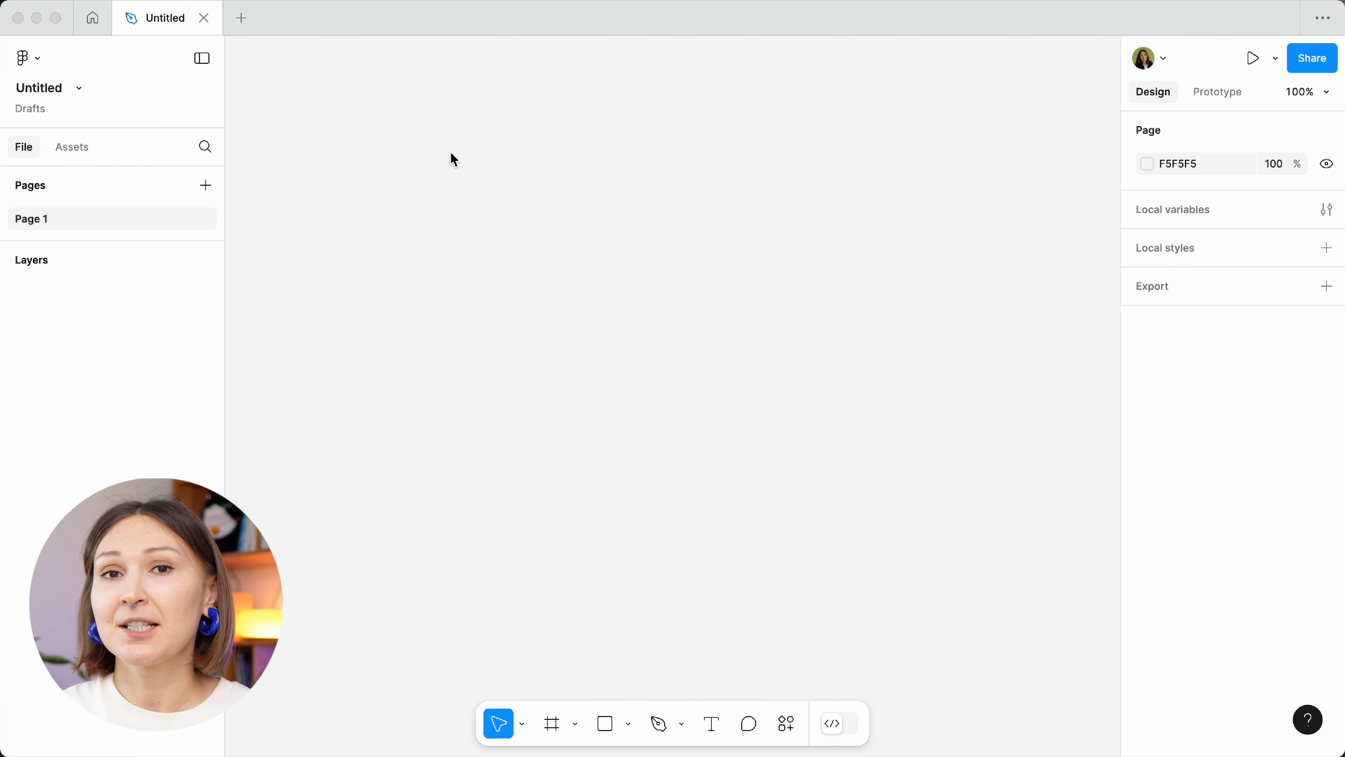
Draw a grey square on the empty canvas with the Rectangle tool.
click(626, 727)
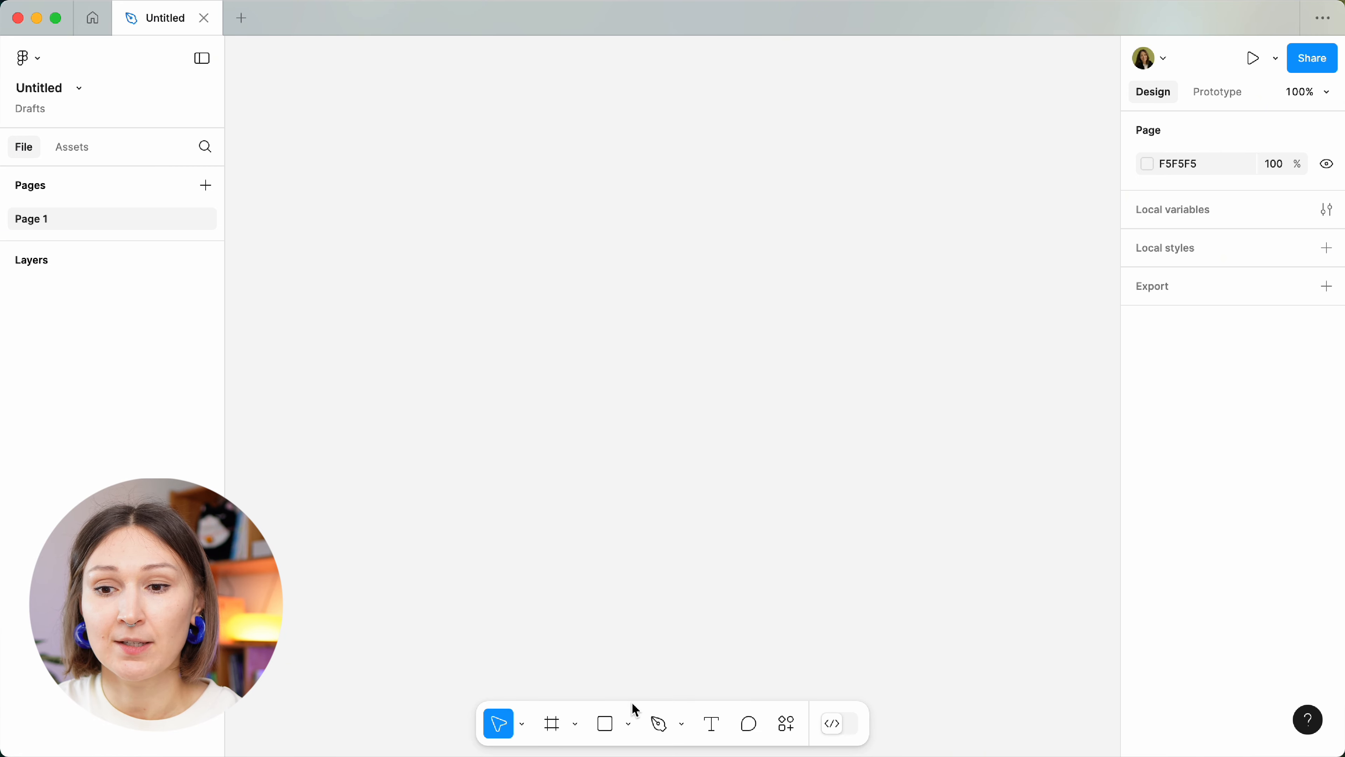
click(630, 727)
click(635, 543)
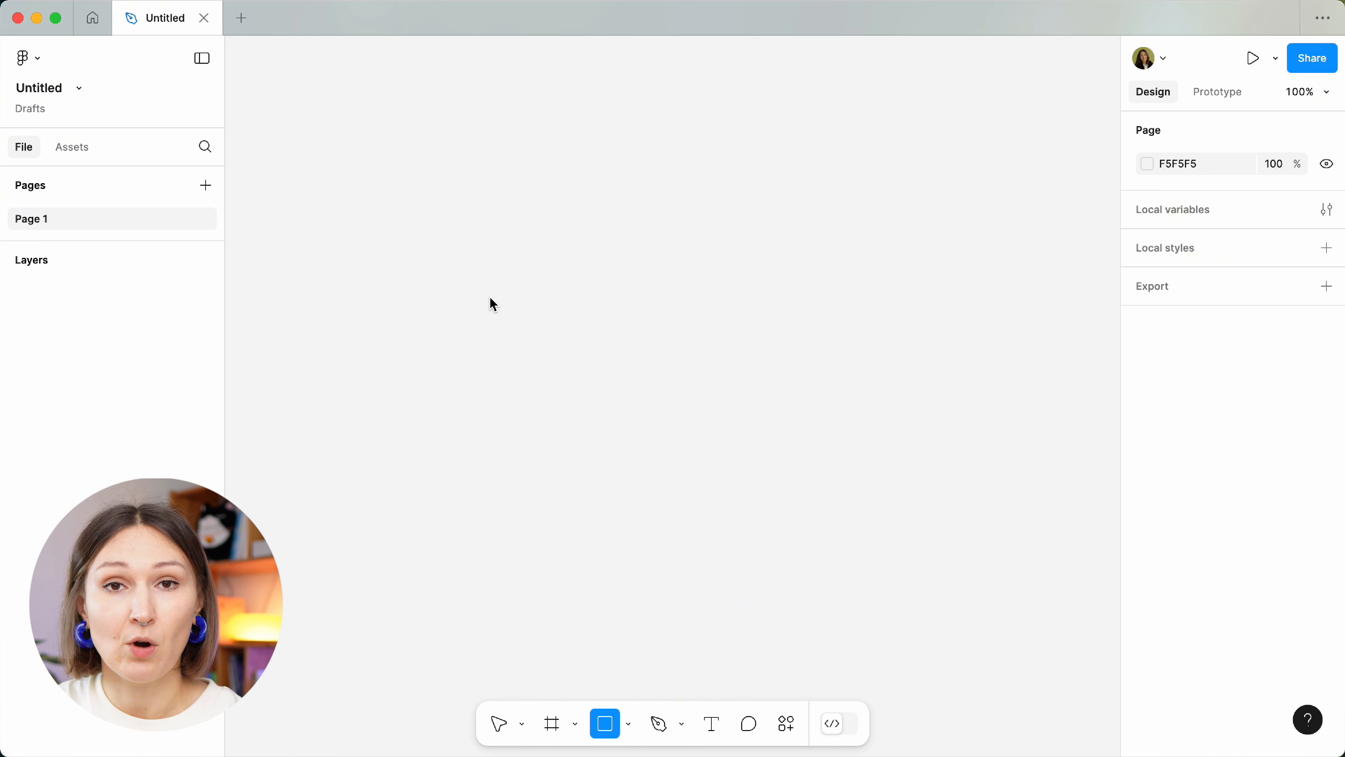
drag(488, 297, 626, 424)
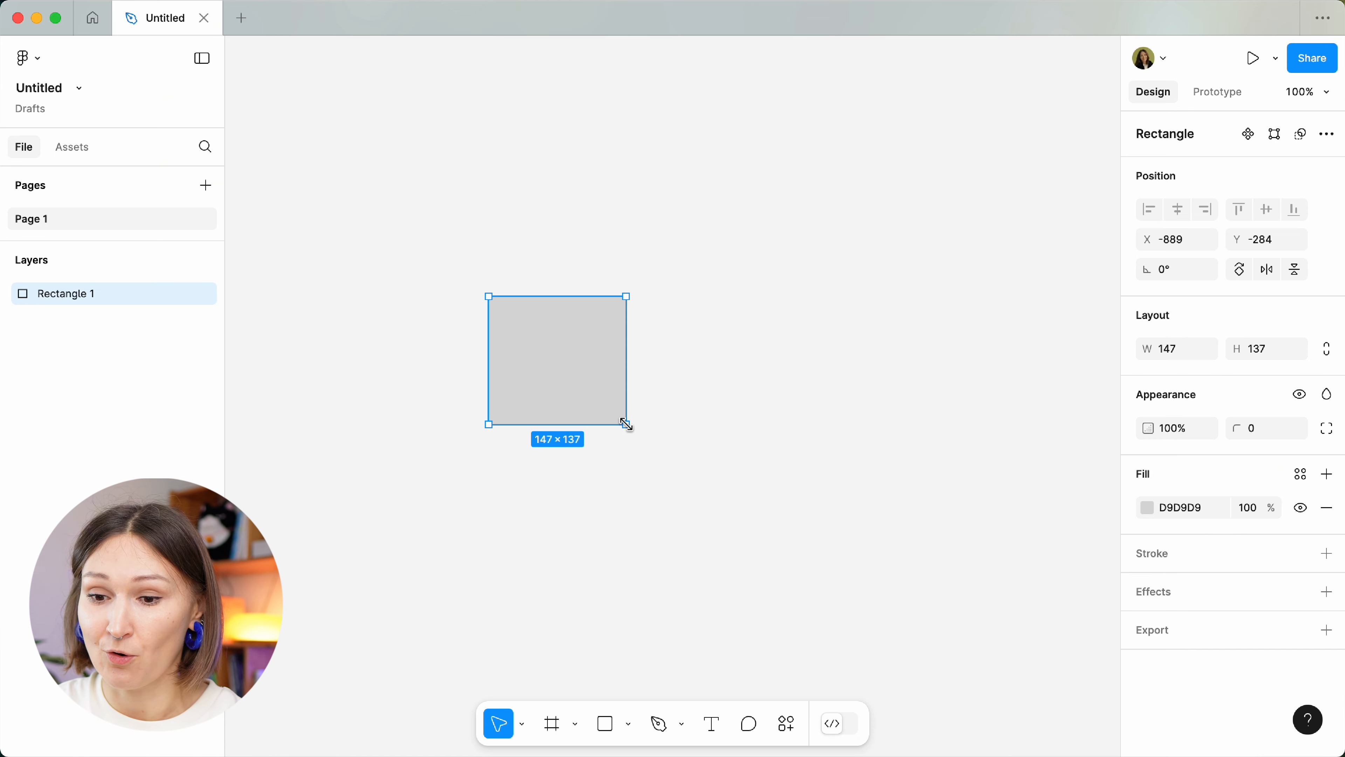
Draw a 142×142 grey circle just right of the square with the Ellipse tool.
click(629, 724)
click(649, 615)
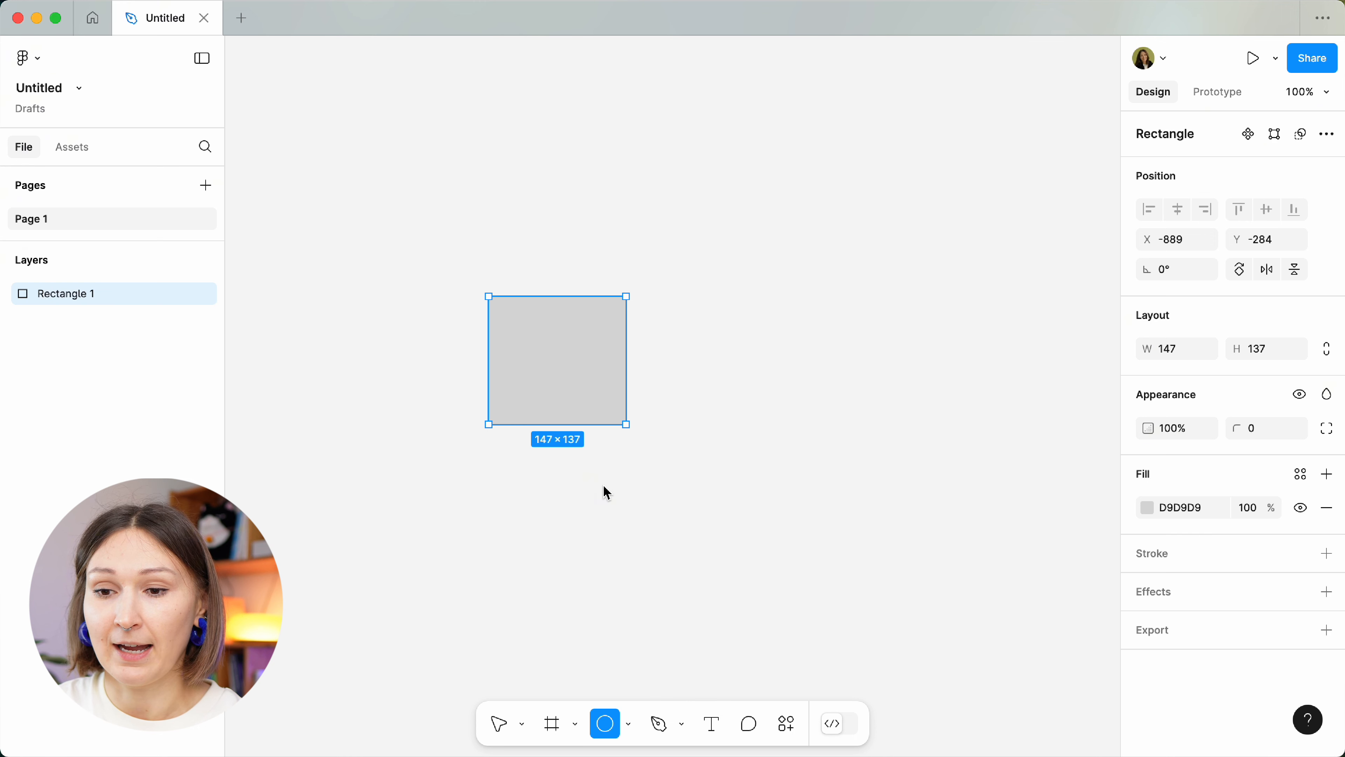
drag(657, 300, 793, 427)
click(712, 441)
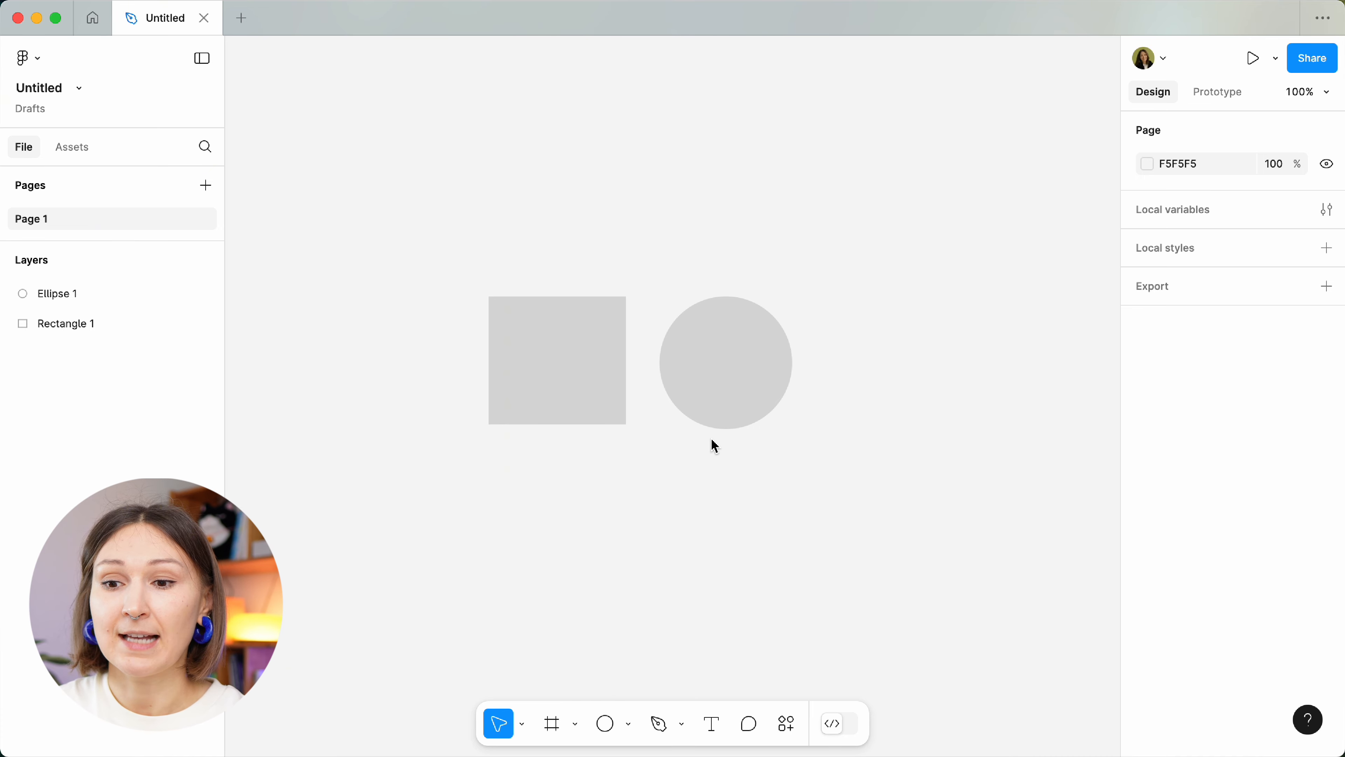
Group the rectangle and circle into a 325×142 Group 1 and nudge it upward.
click(580, 382)
shift+click(740, 371)
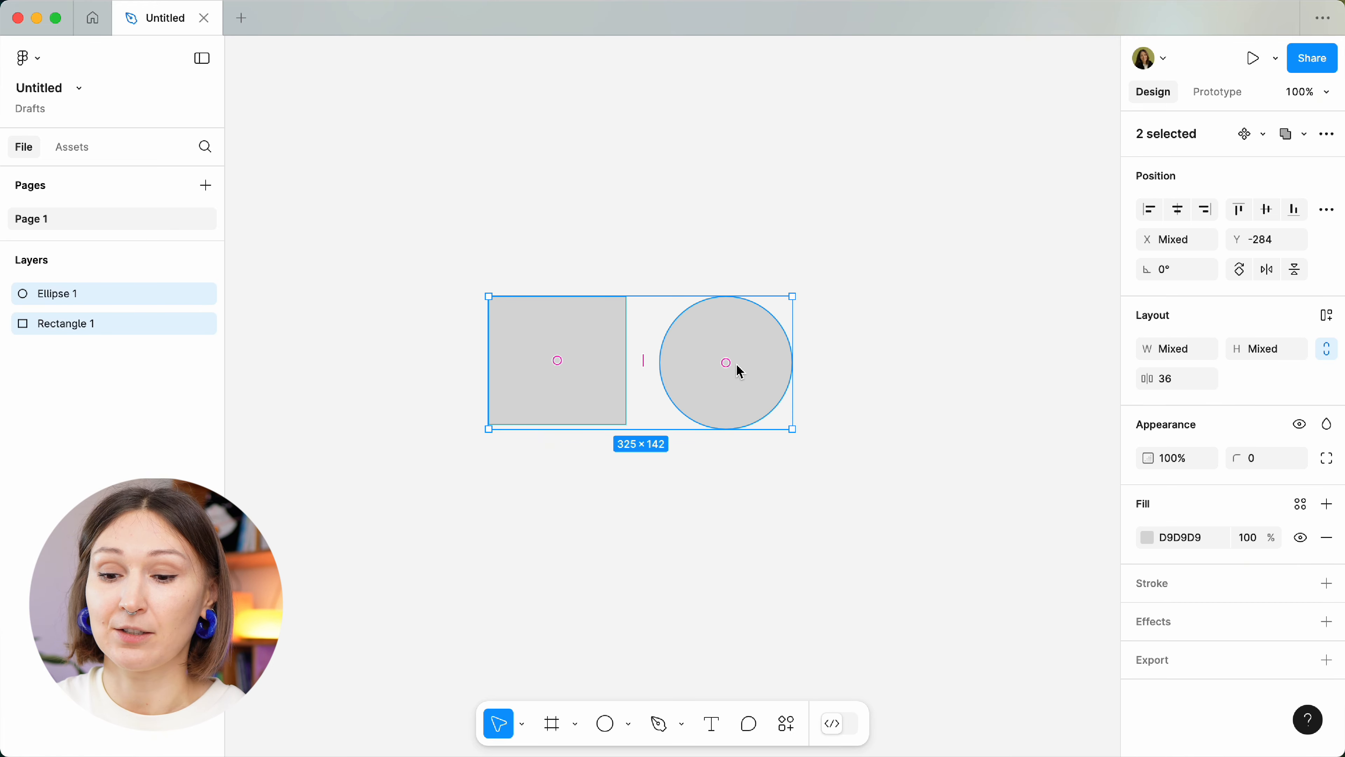
right_click(740, 371)
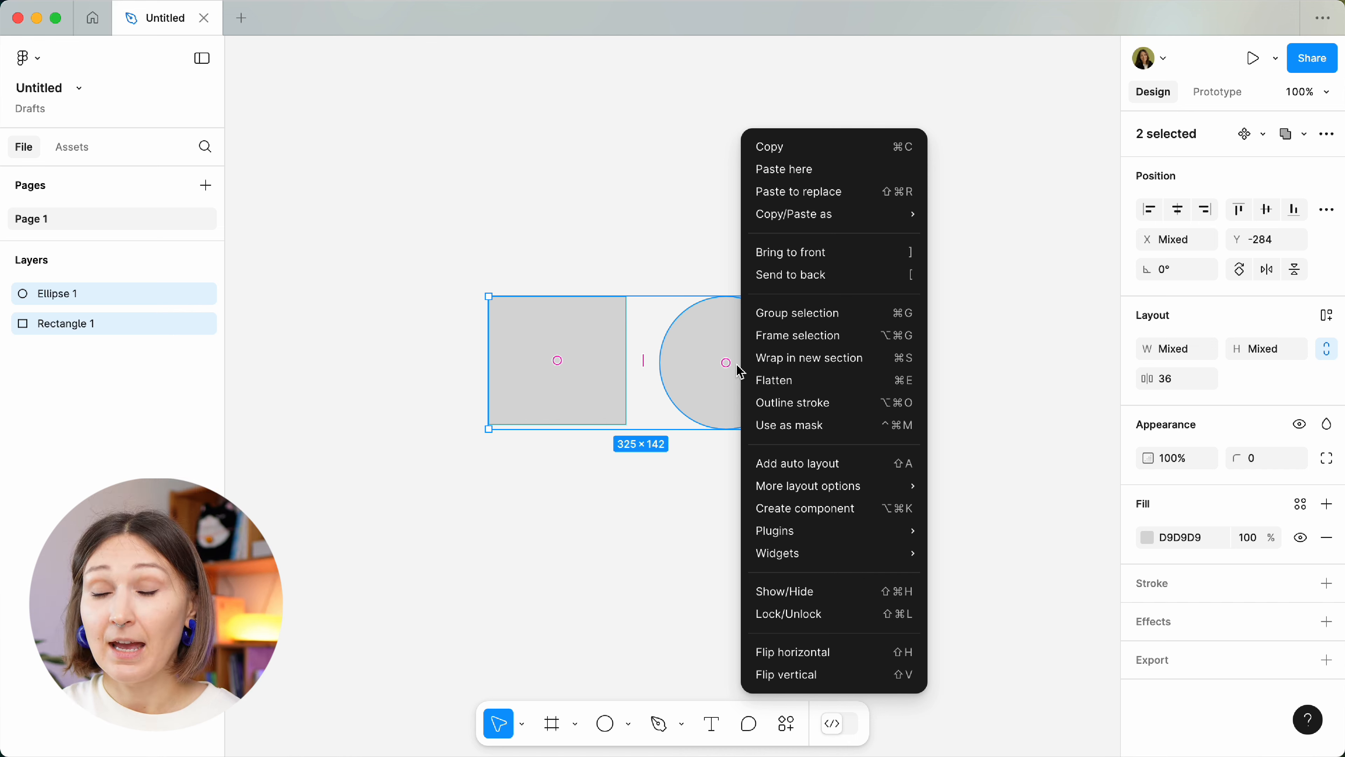
click(876, 323)
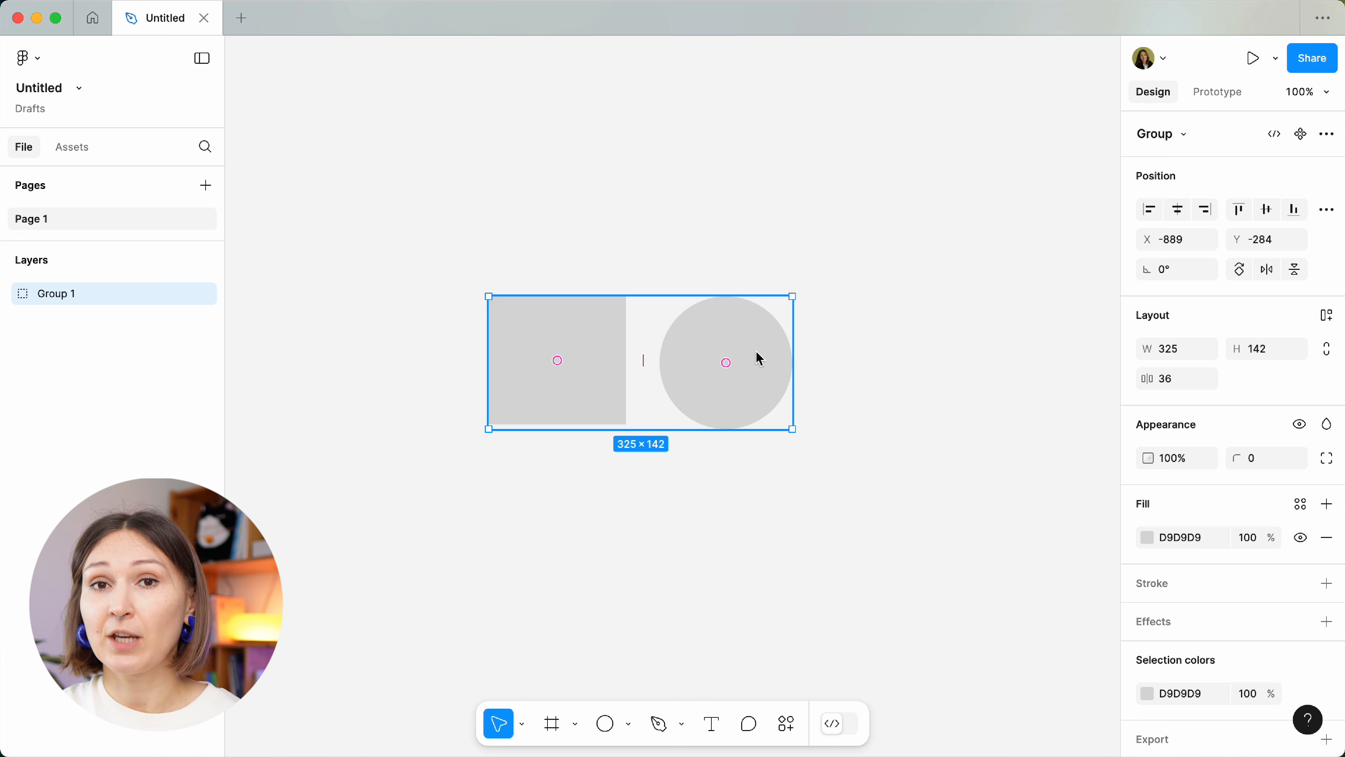
drag(769, 384, 772, 342)
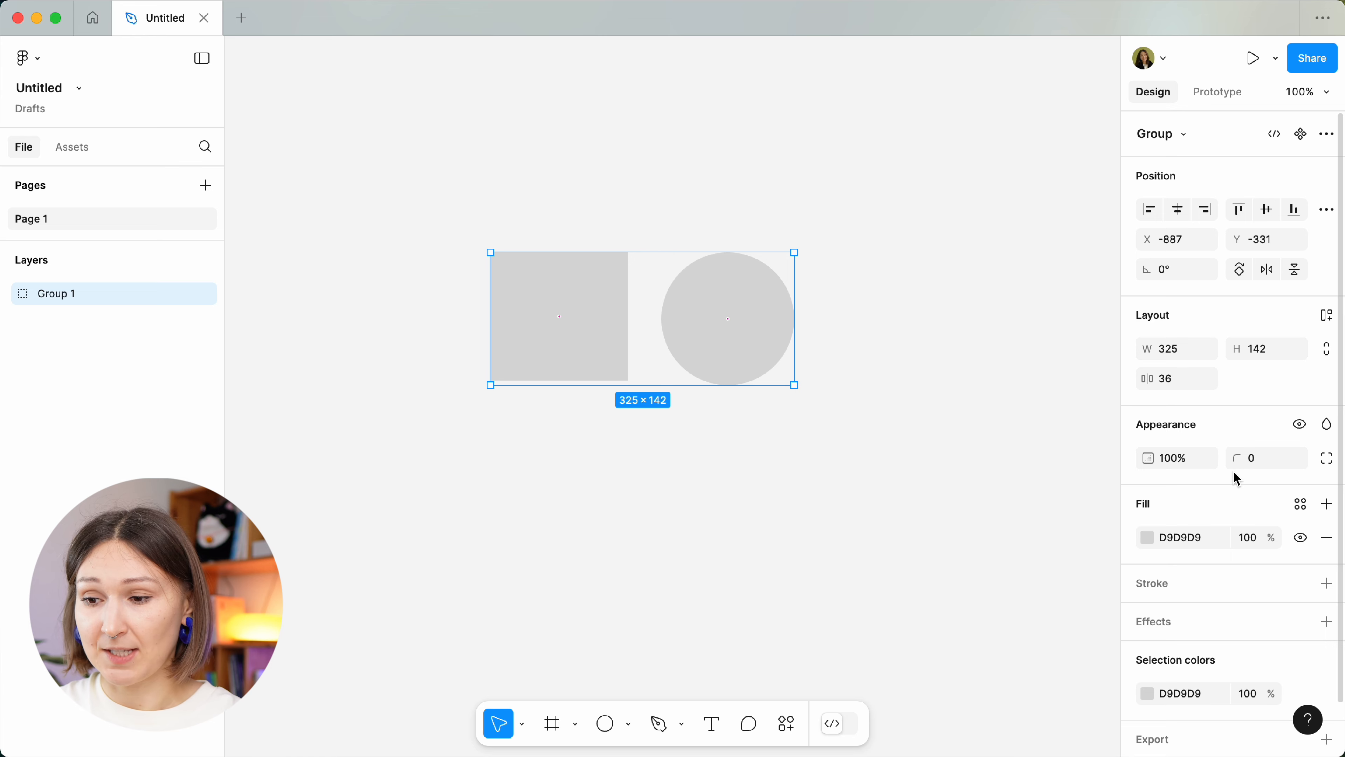
Set the group's fill opacity to 49% and add a black stroke.
scroll(1236, 479, down, 2)
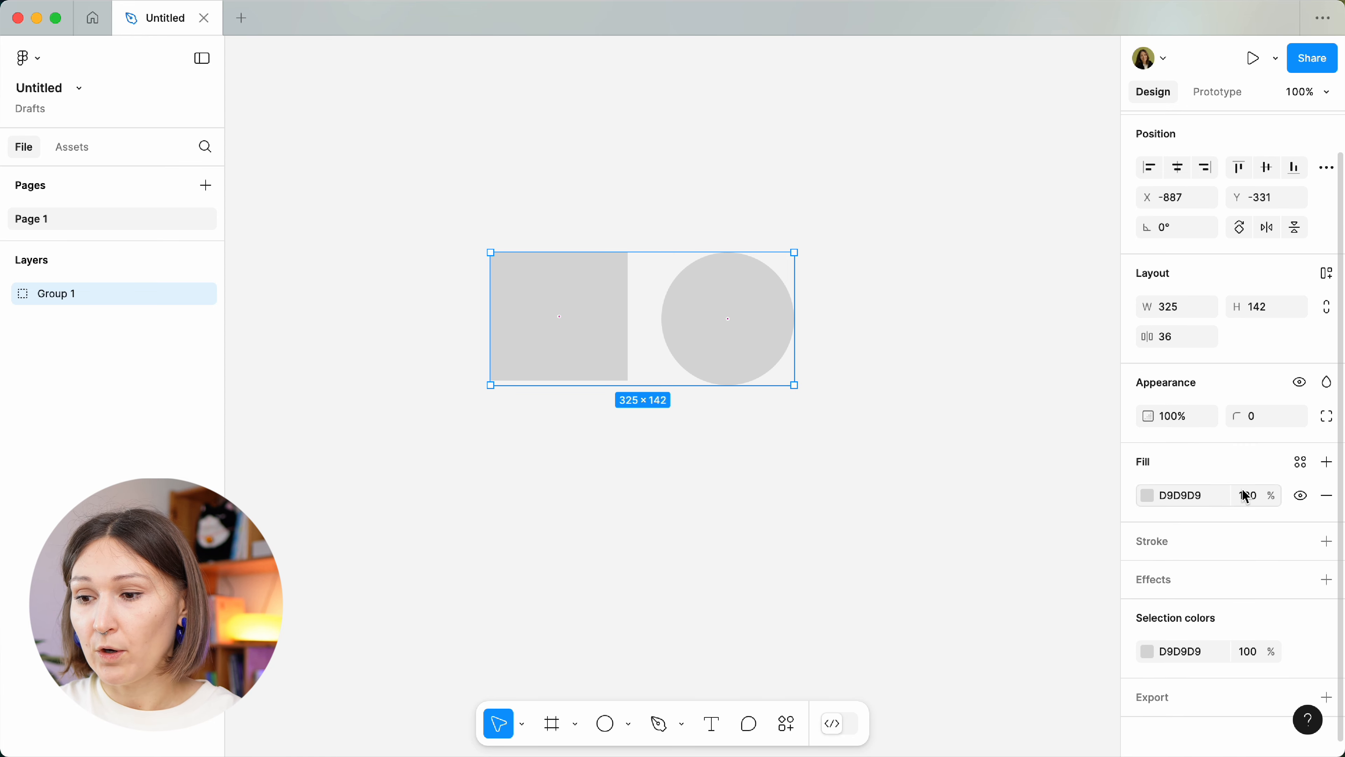
click(1248, 497)
text(49)
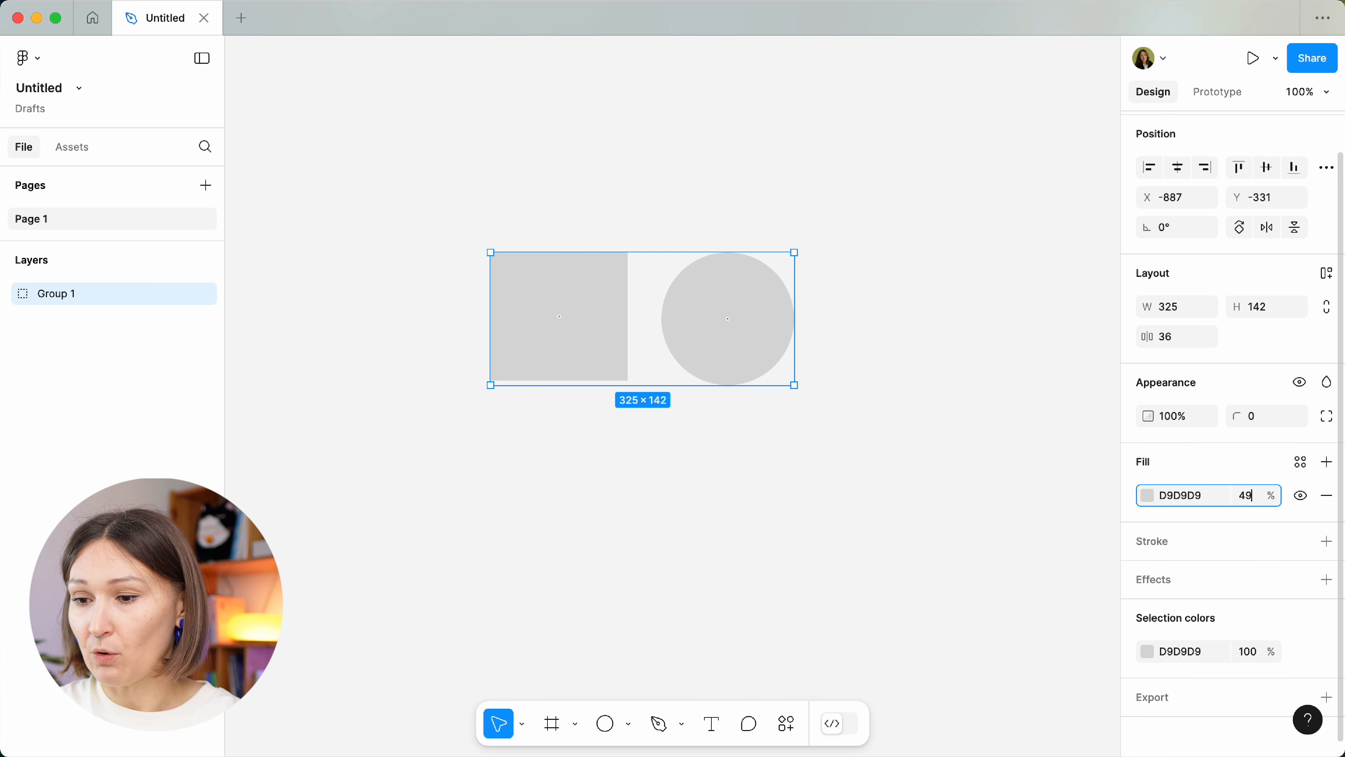
key(Return)
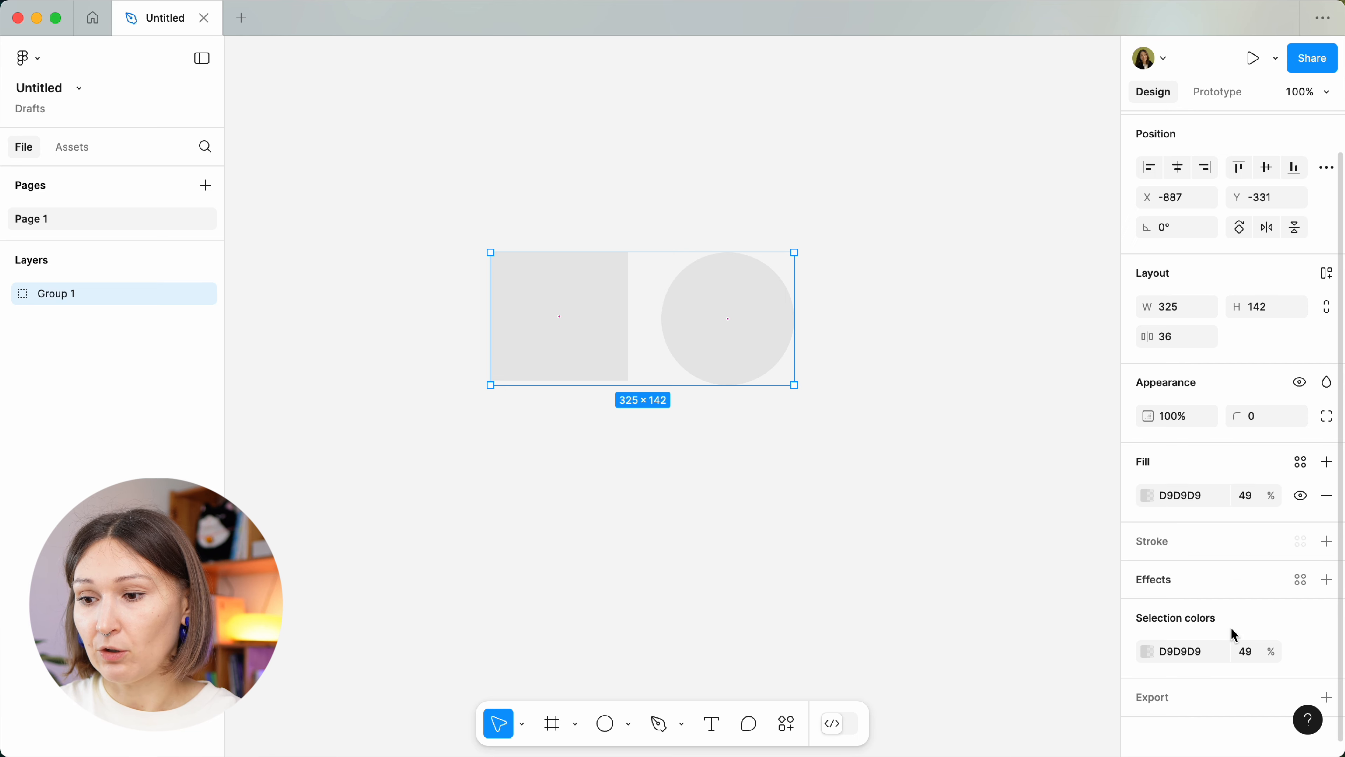
click(1327, 541)
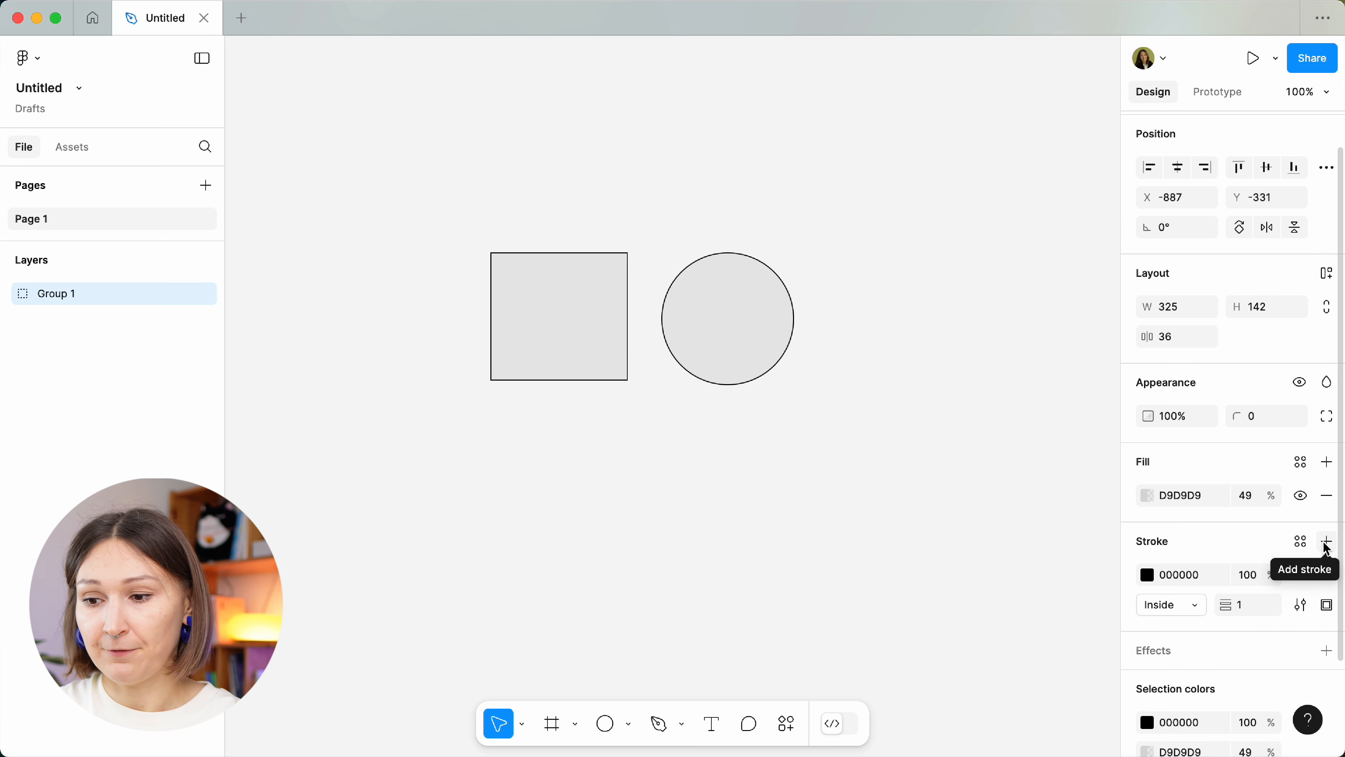
Add a Layer blur effect and a 1x PNG export setting to the group.
scroll(1252, 586, down, 5)
click(1326, 542)
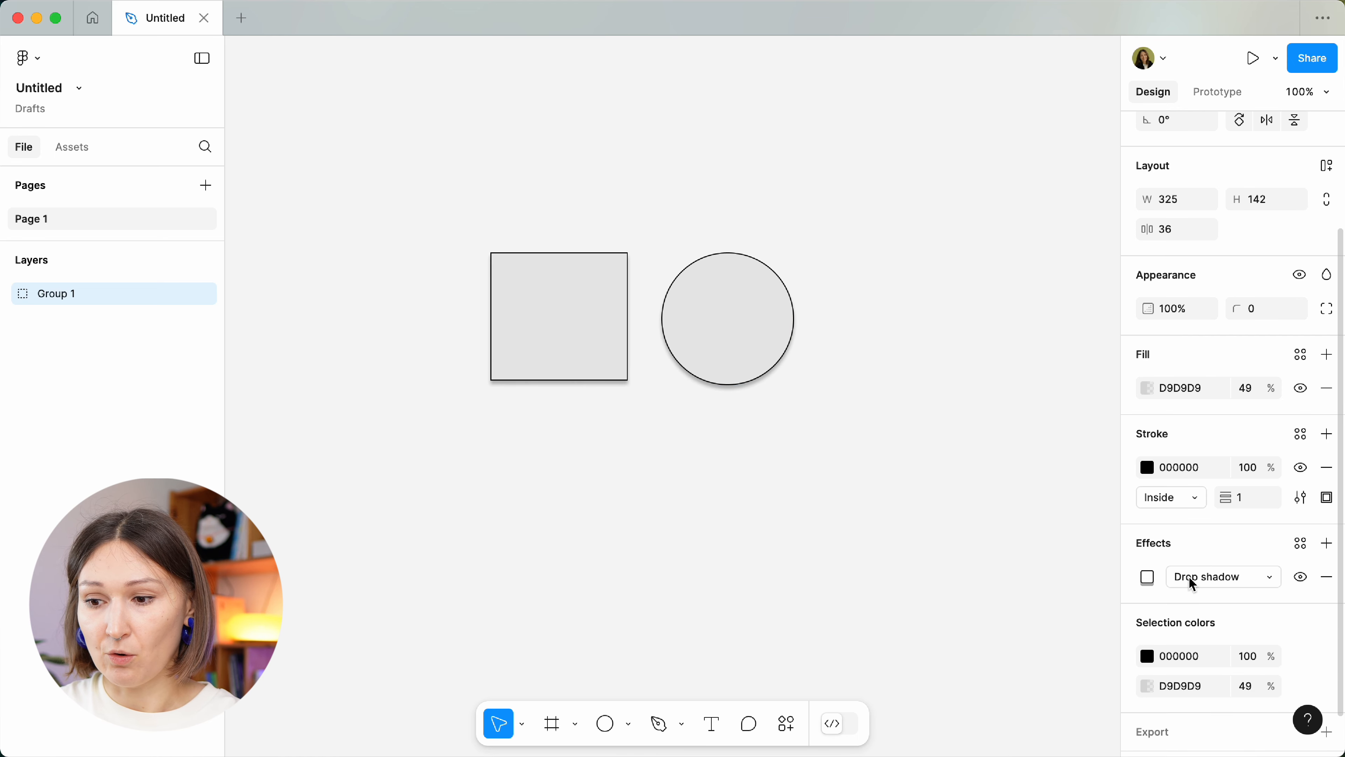
click(1198, 586)
click(1209, 597)
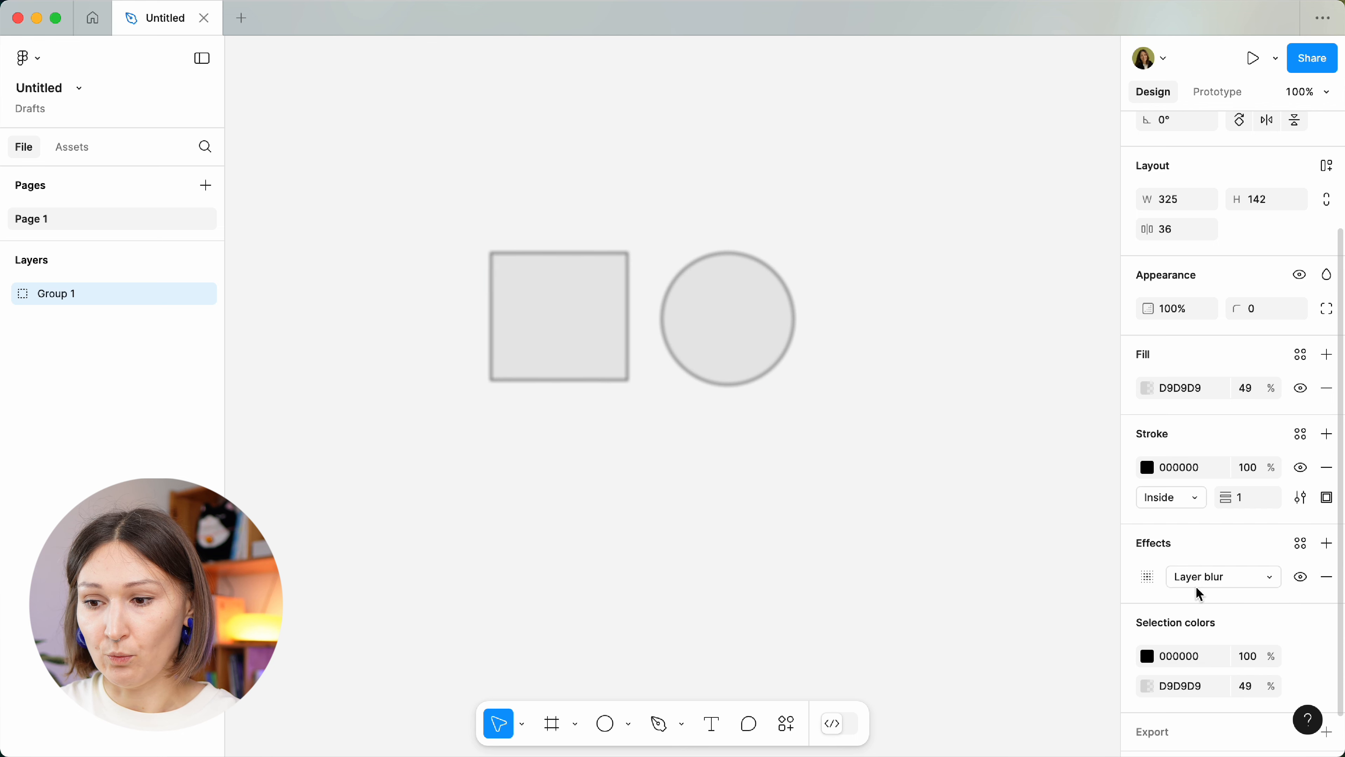
click(1201, 577)
click(1210, 578)
scroll(1210, 578, down, 2)
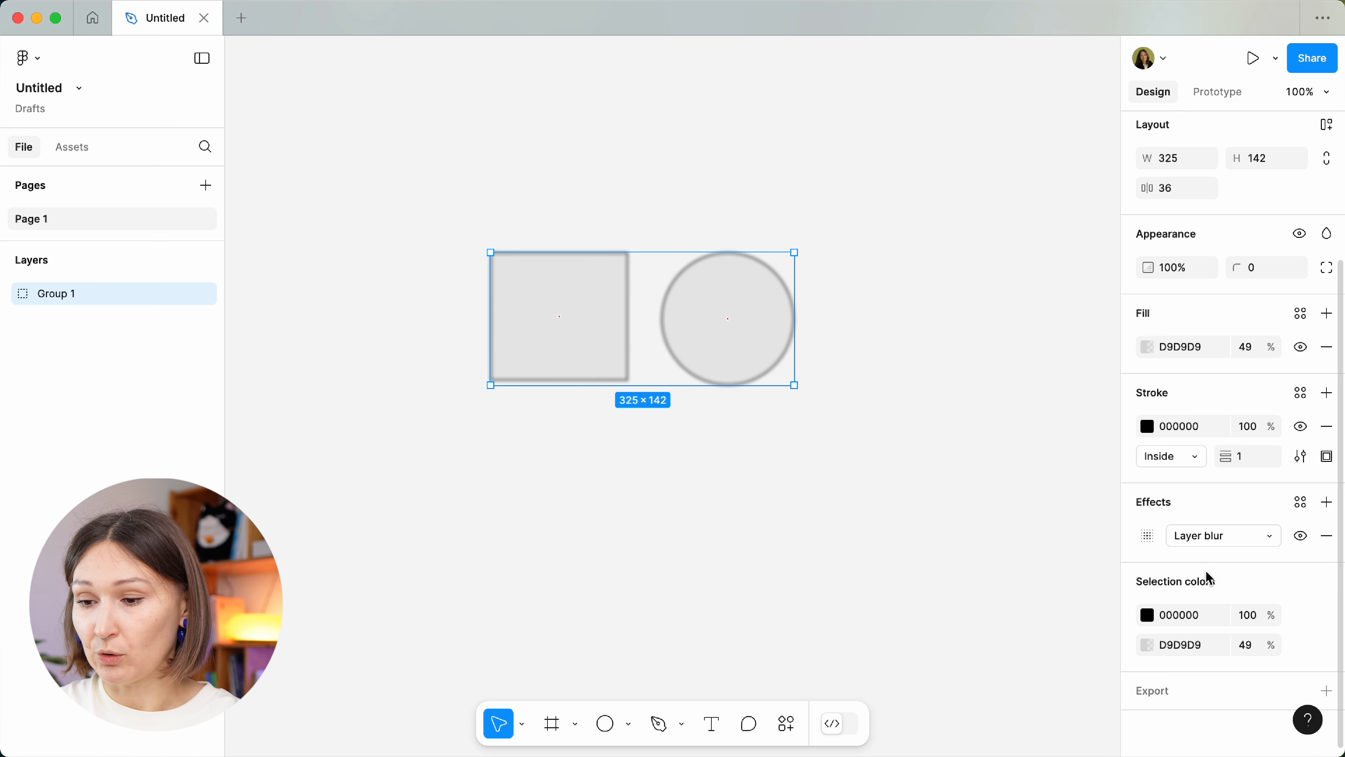
click(1326, 692)
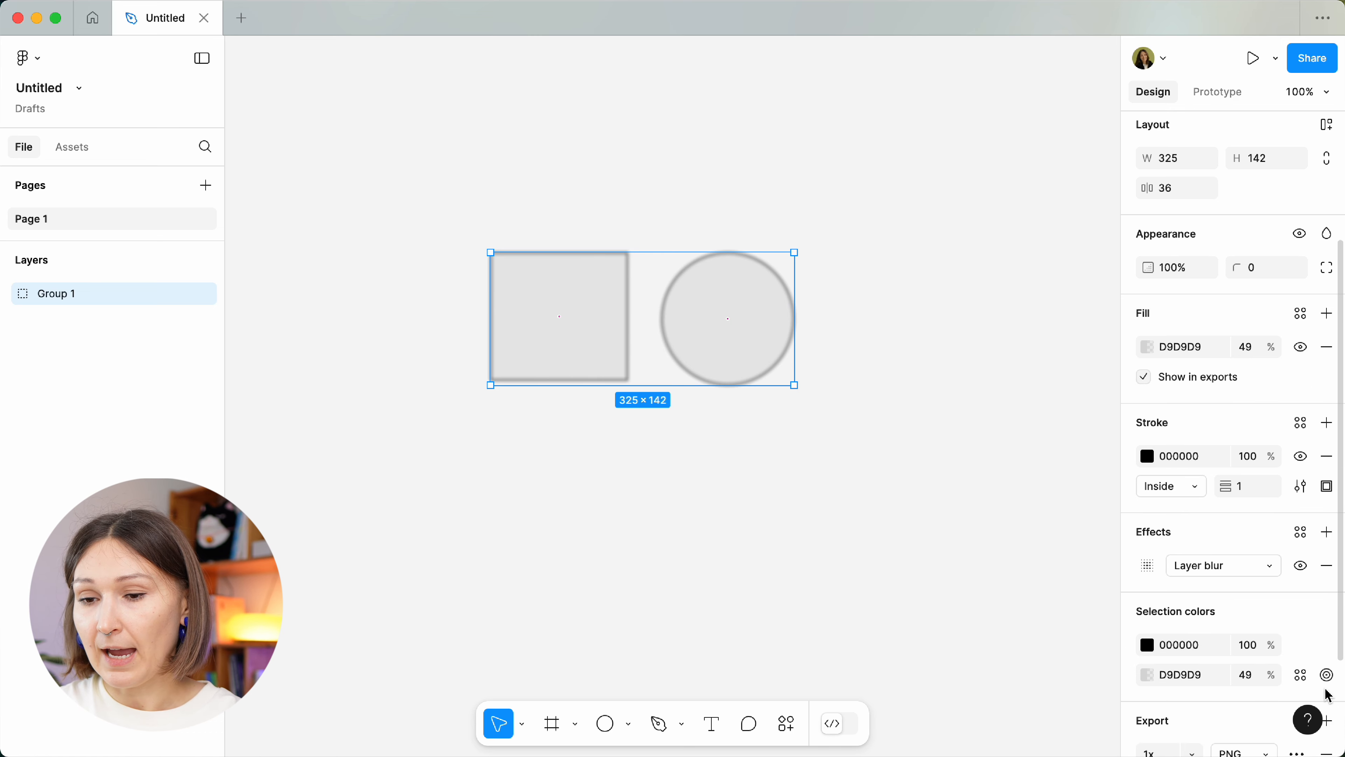
scroll(1198, 554, down, 5)
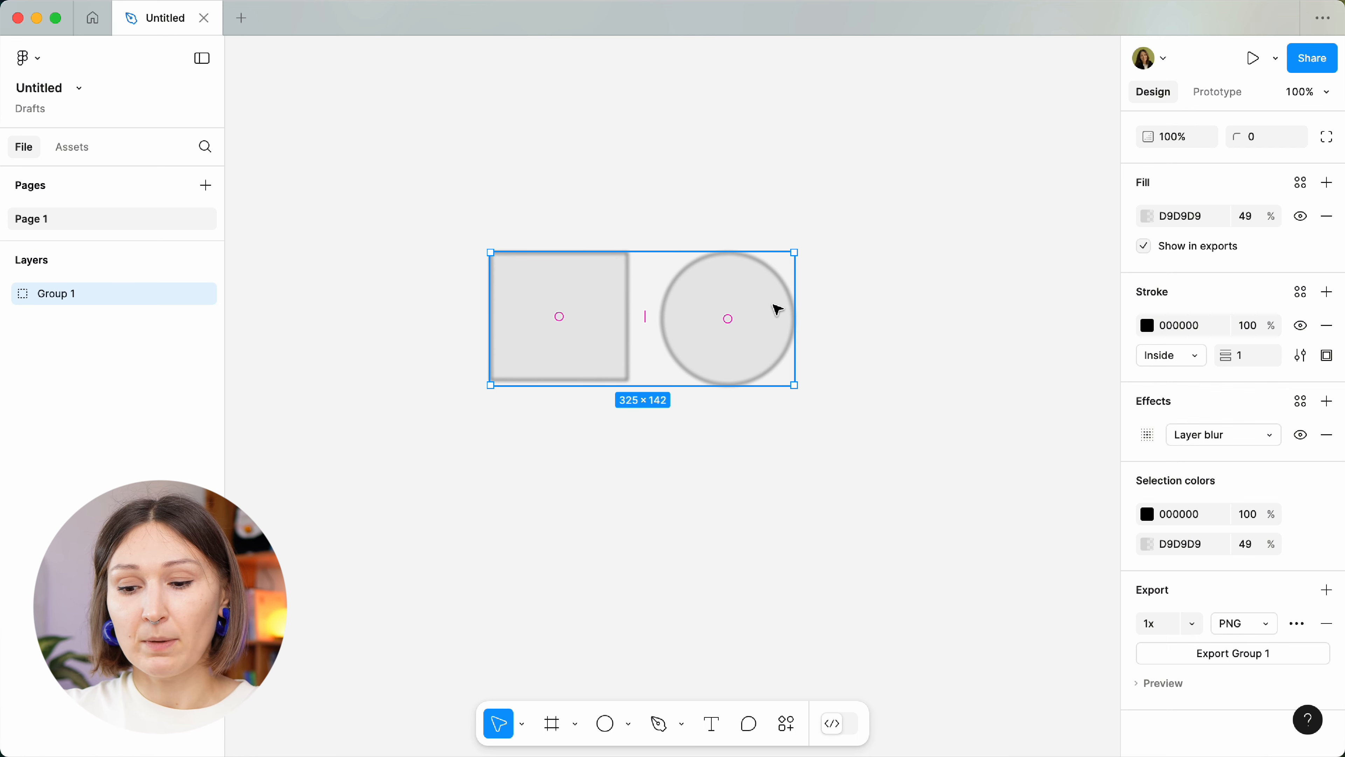
Hide and reshow Group 1, then ungroup it into a separate square and circle.
key(super+shift+h)
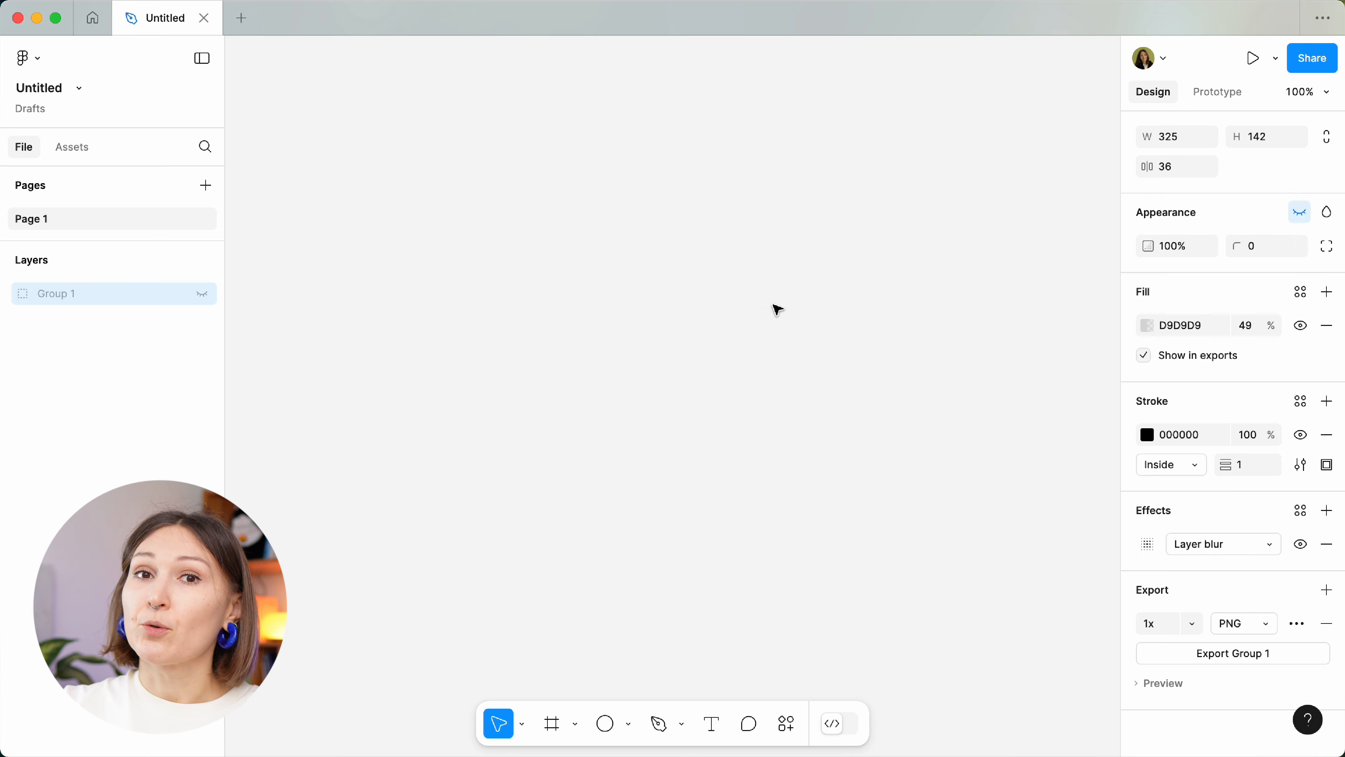
key(super+shift+h)
key(super+shift+g)
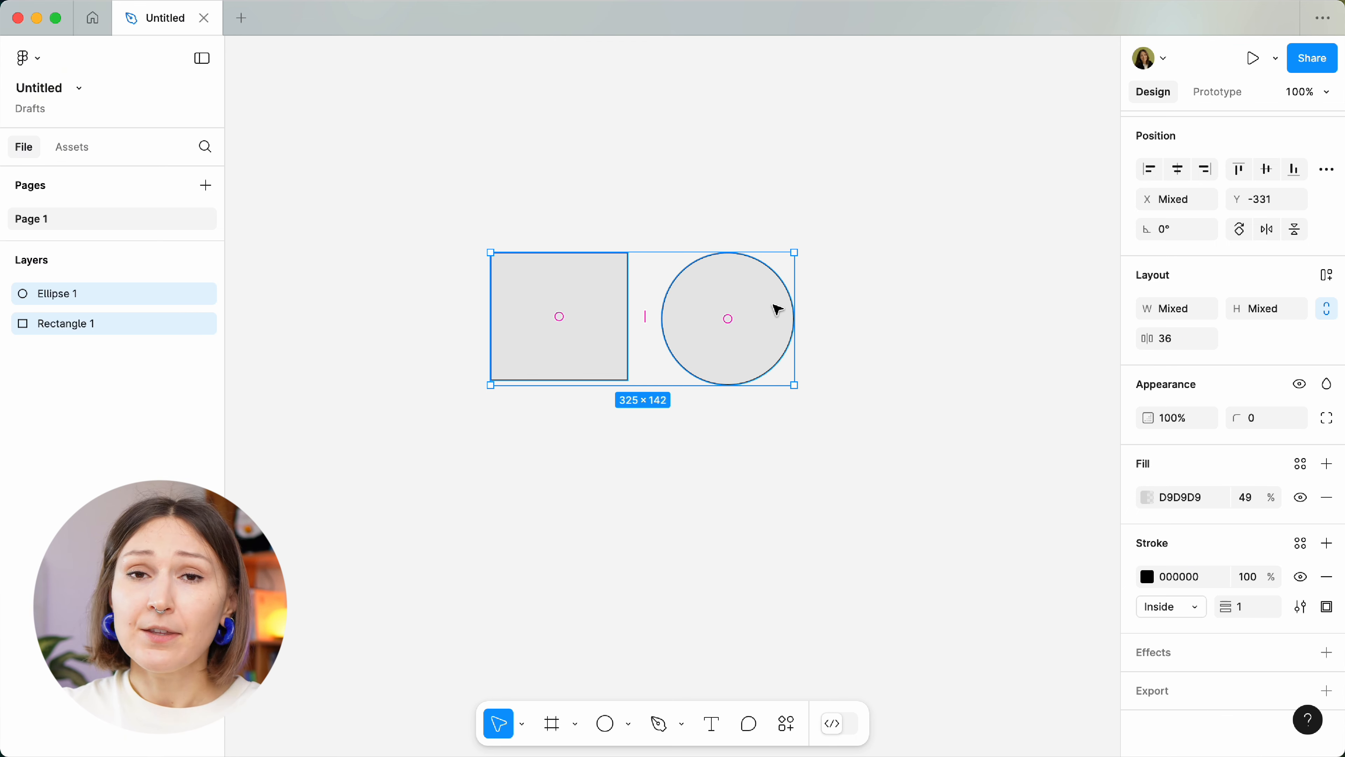
Regroup the square and circle, move the group up, and undo a trial resize to keep 325×142.
key(super+g)
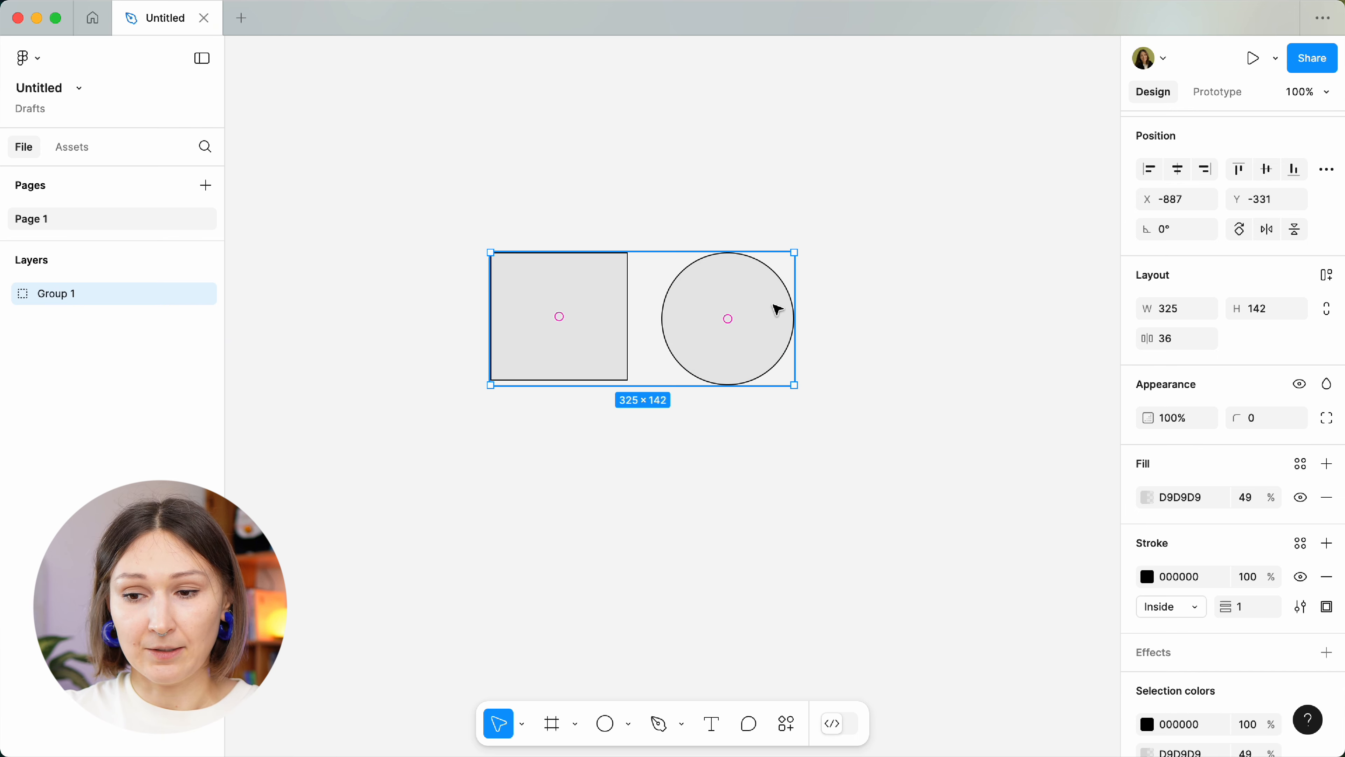
mouse_move(778, 310)
mouse_down()
mouse_move(727, 303)
mouse_move(794, 374)
mouse_move(796, 319)
mouse_move(631, 355)
mouse_move(853, 304)
mouse_move(791, 294)
mouse_up()
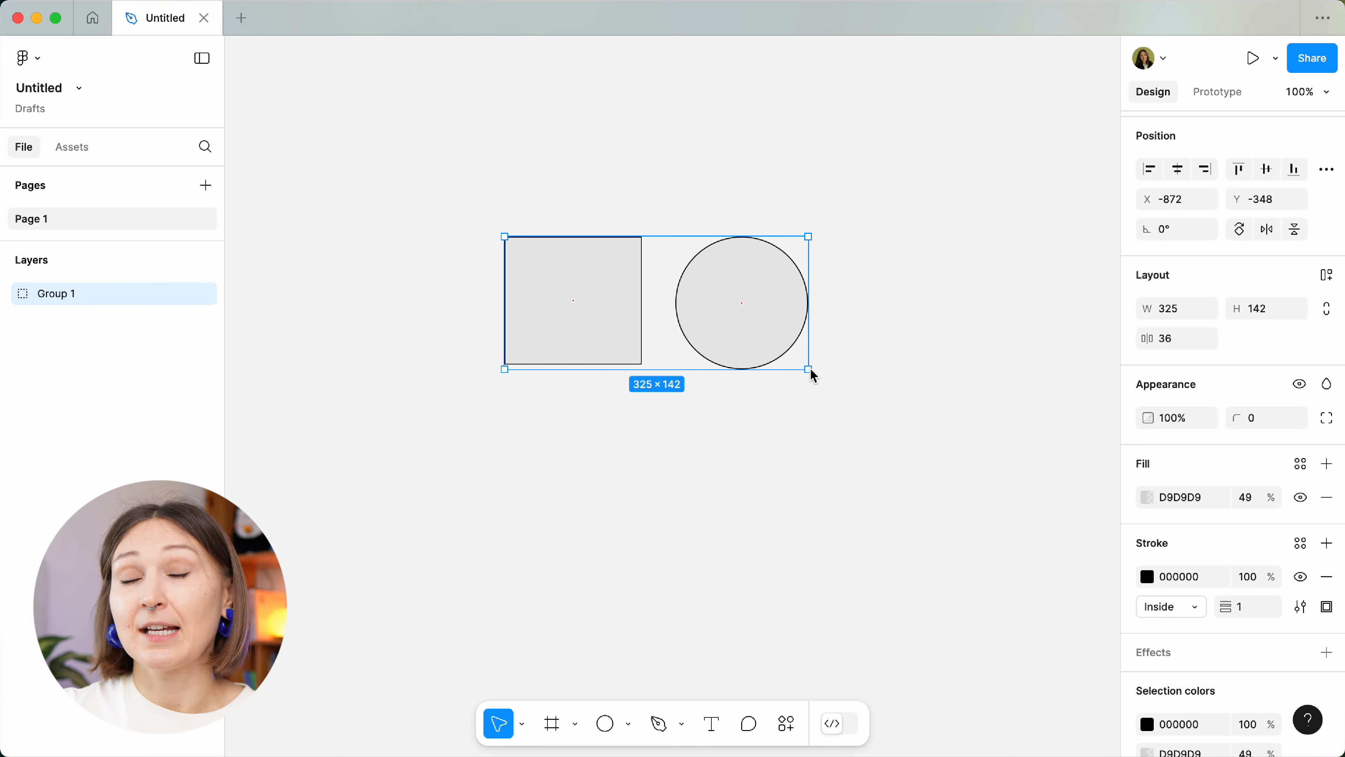
drag(811, 371, 1009, 457)
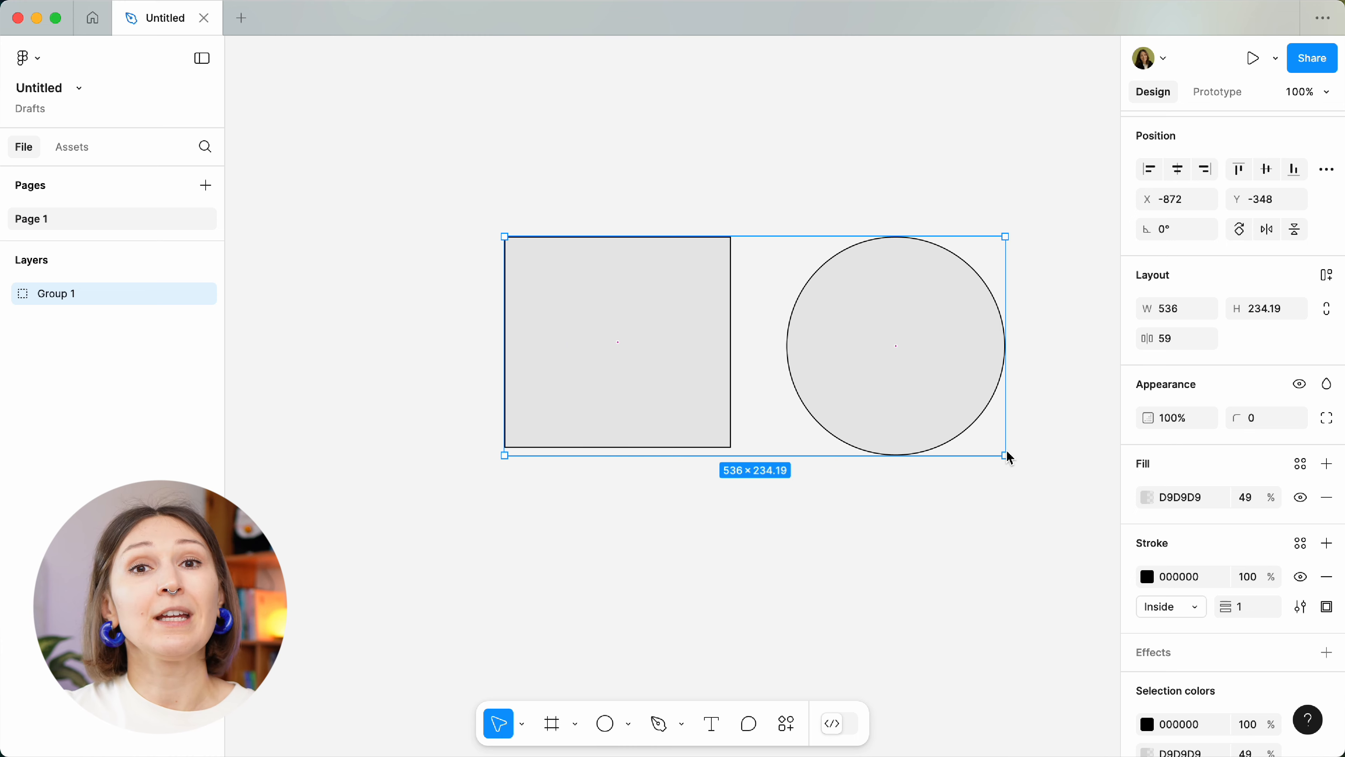
key(super+z)
scroll(1006, 451, right, 2)
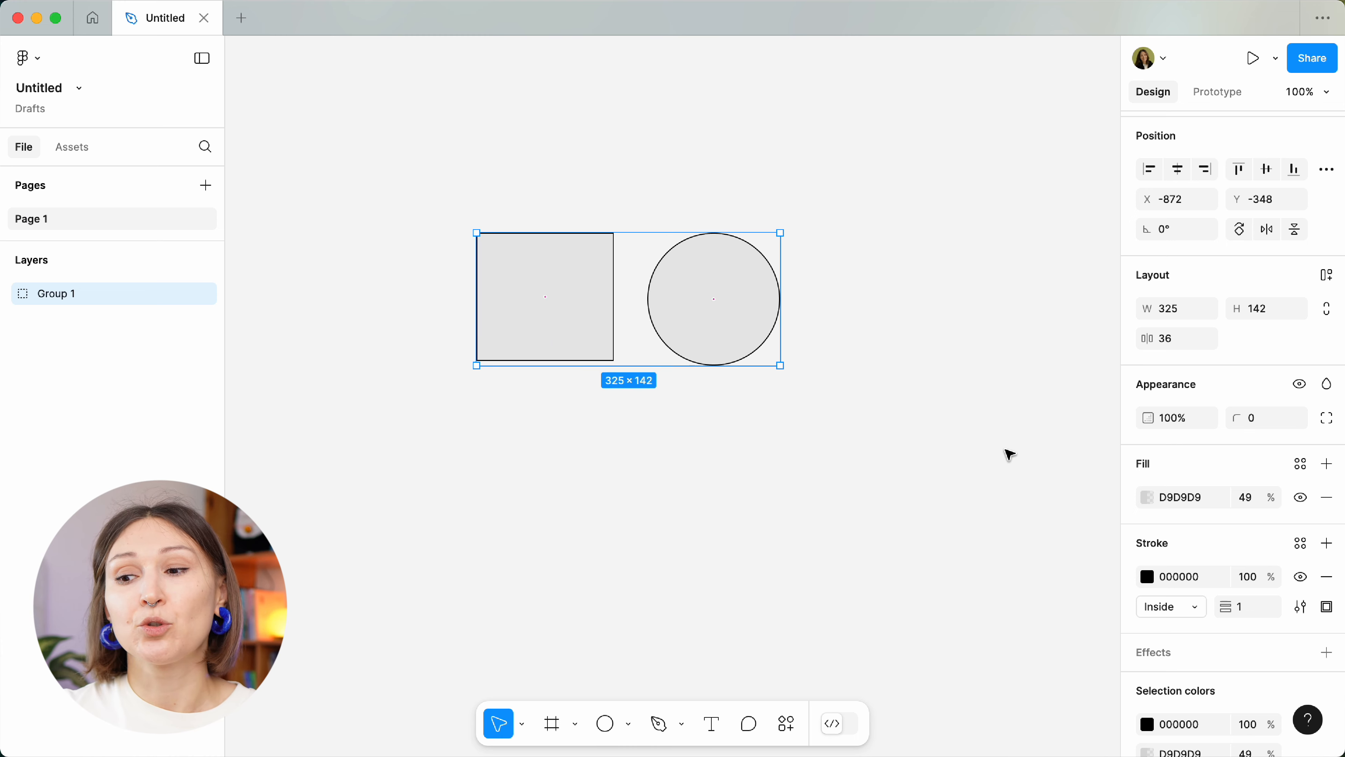
Draw a tall Frame 1 beside the shapes and move Group 1 into it at X 47, Y 131.
click(551, 724)
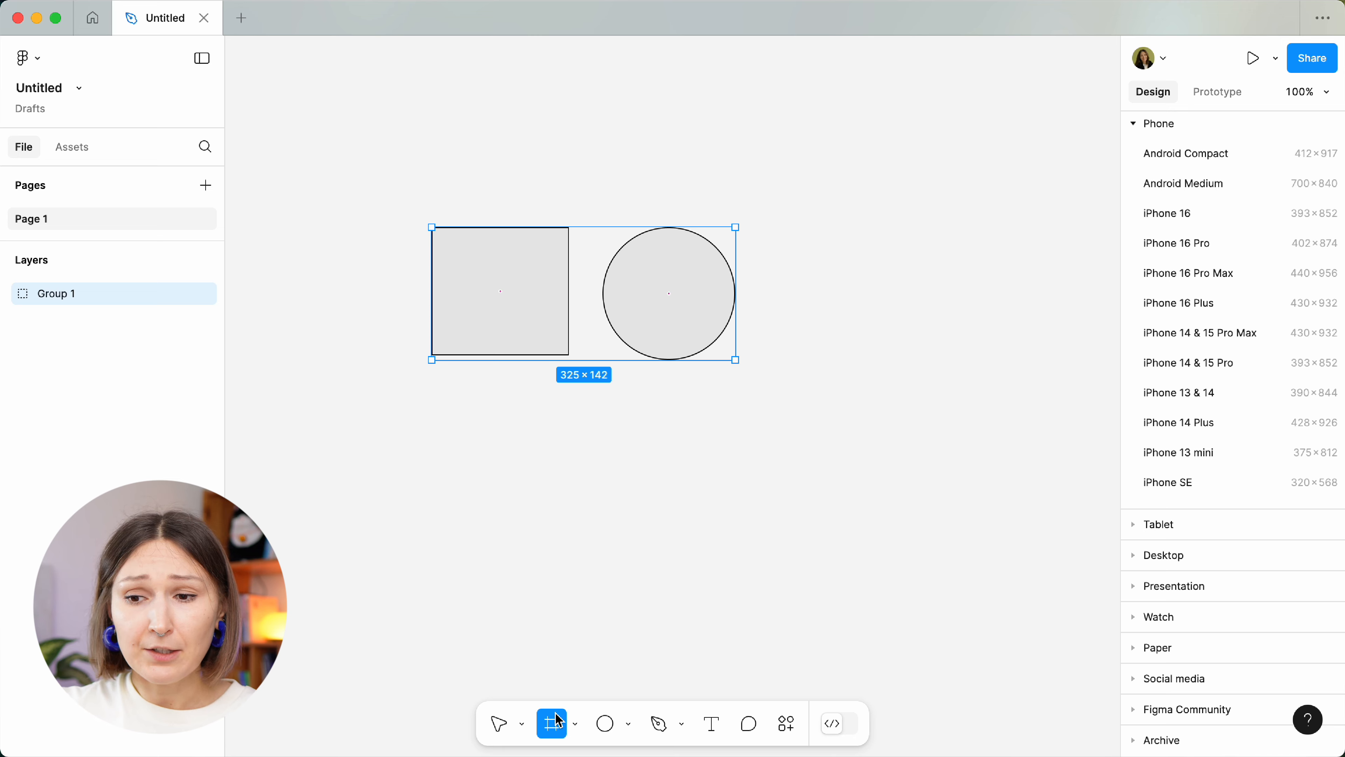
scroll(809, 183, down, 5)
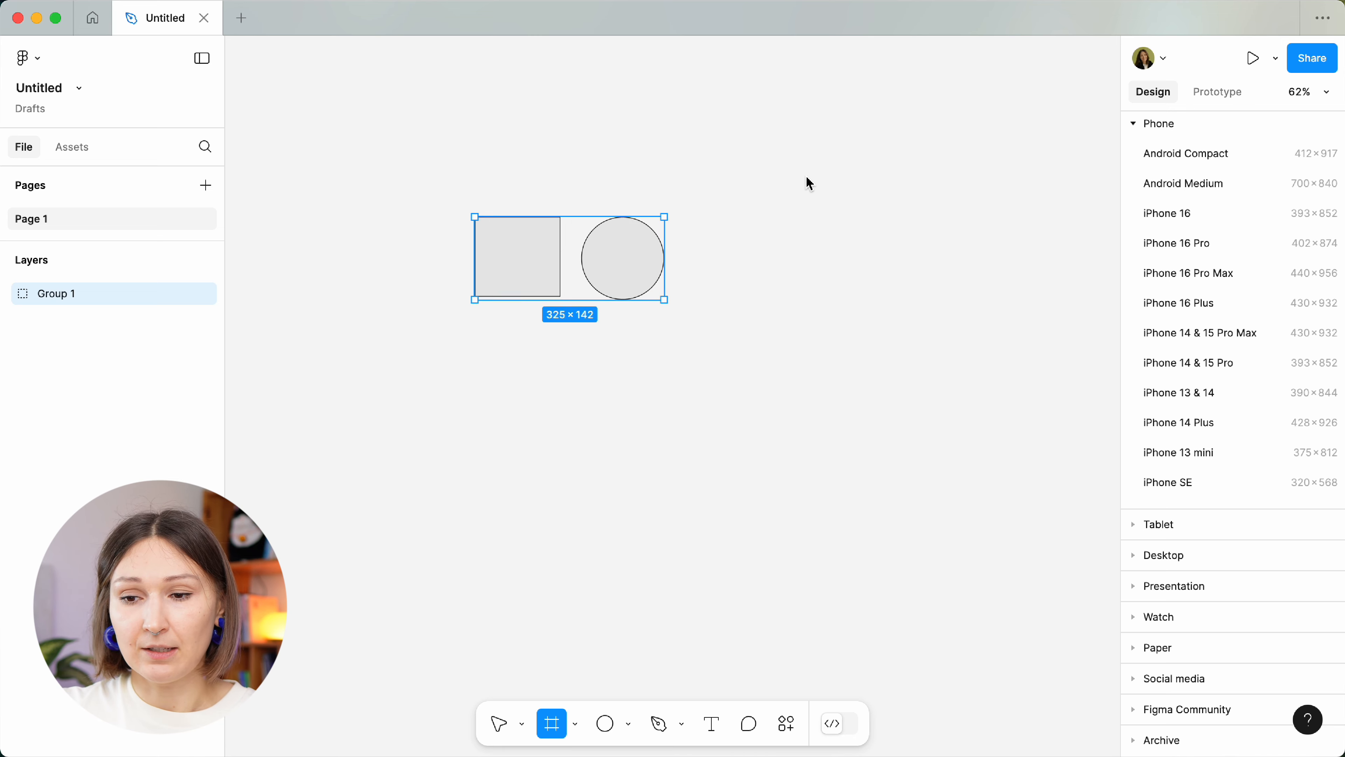
mouse_move(756, 140)
mouse_down()
mouse_move(1141, 537)
mouse_move(843, 619)
mouse_up()
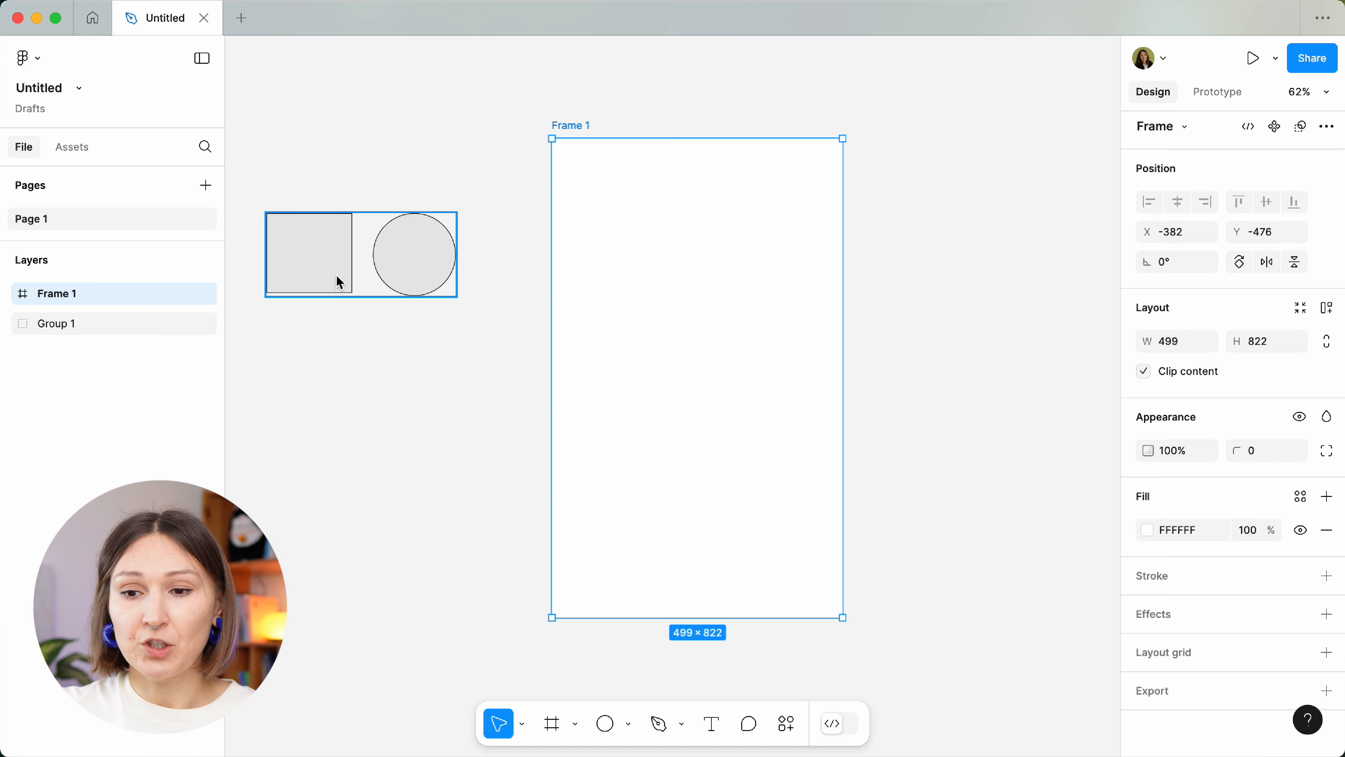
drag(339, 281, 651, 282)
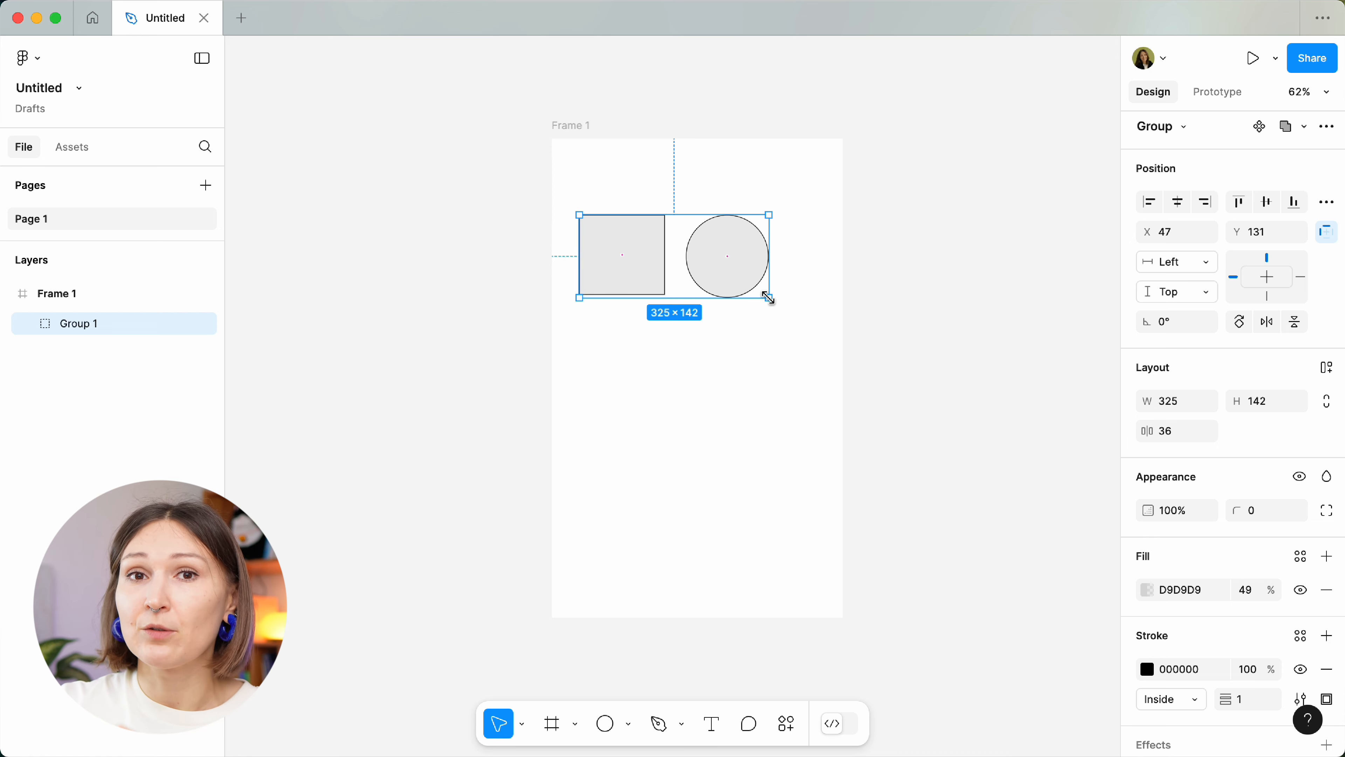
Try stretching the square and circle wider together, then undo it.
double_click(748, 291)
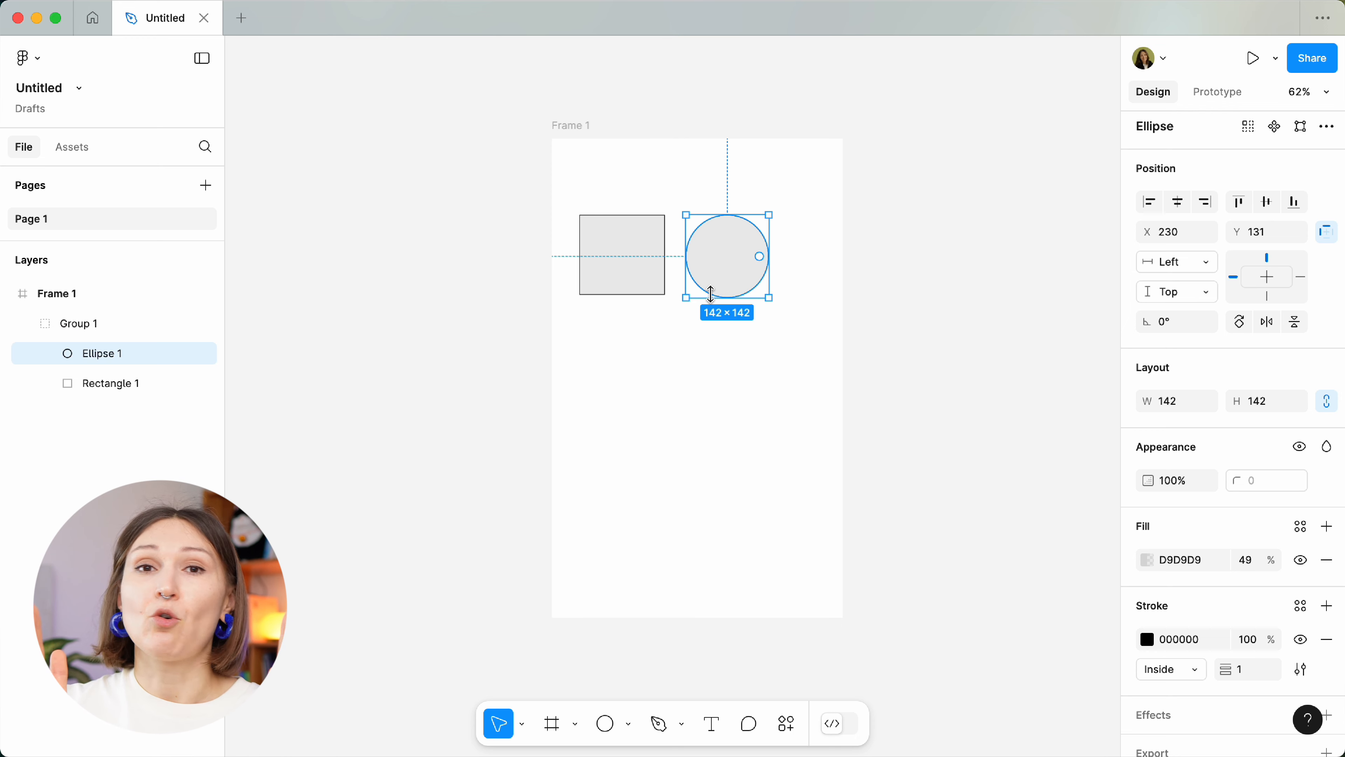
shift+click(638, 281)
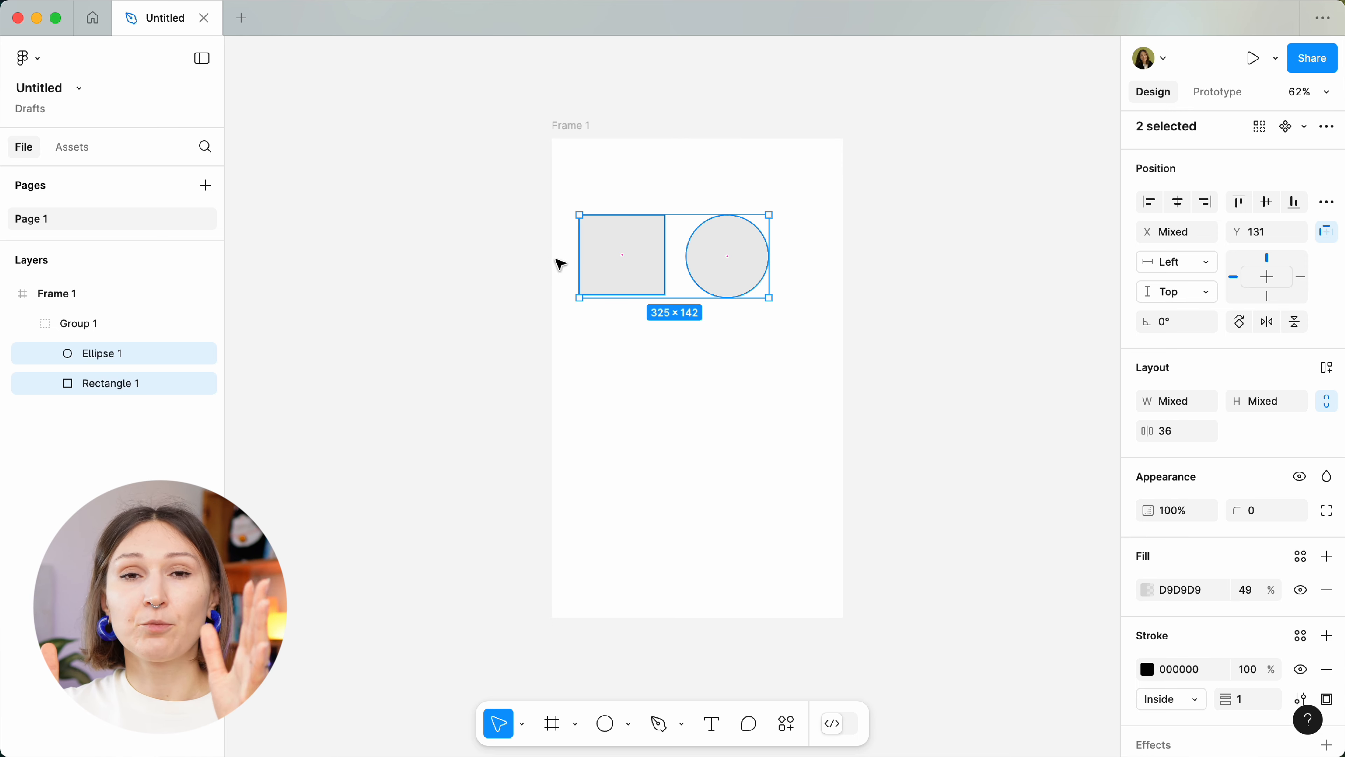
drag(771, 247, 835, 248)
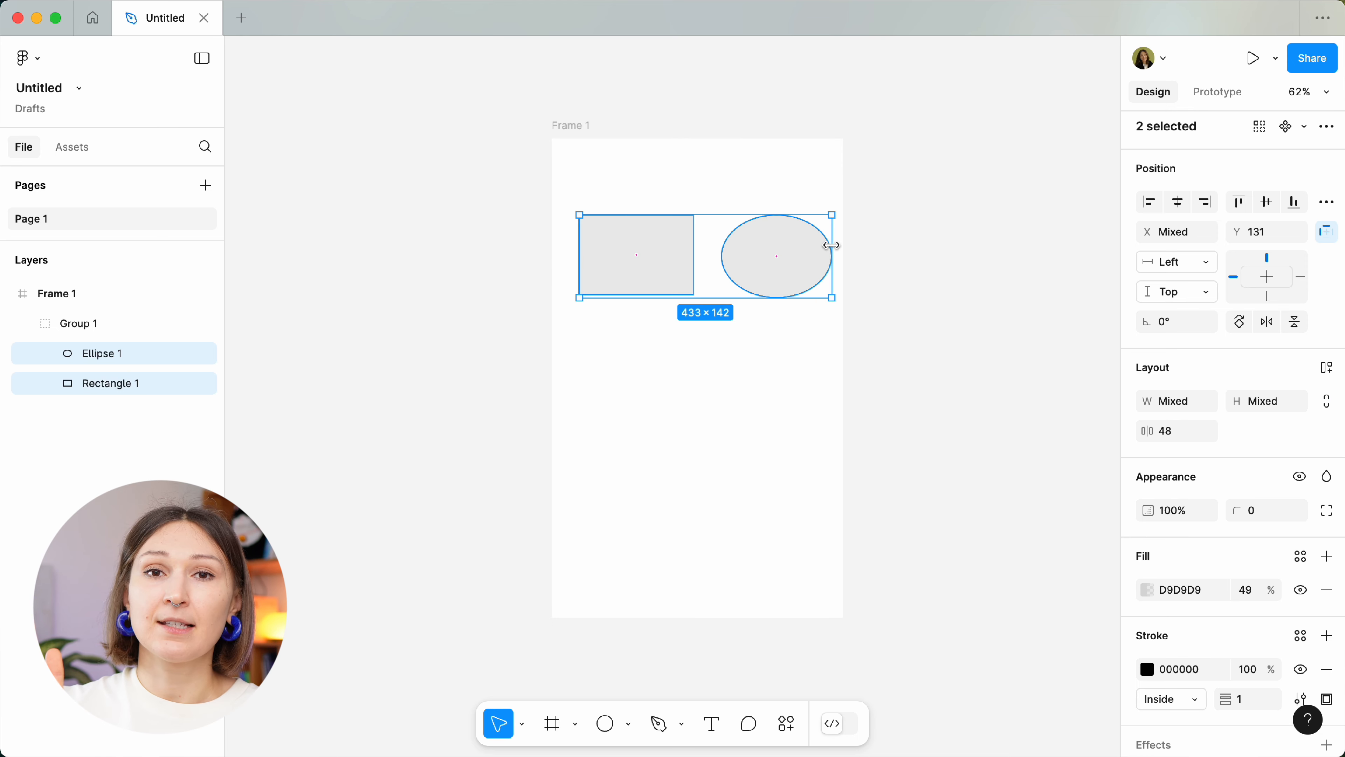
key(super+z)
Widen Frame 1 to 634 px, then try stretching Group 1 and undo it.
click(574, 125)
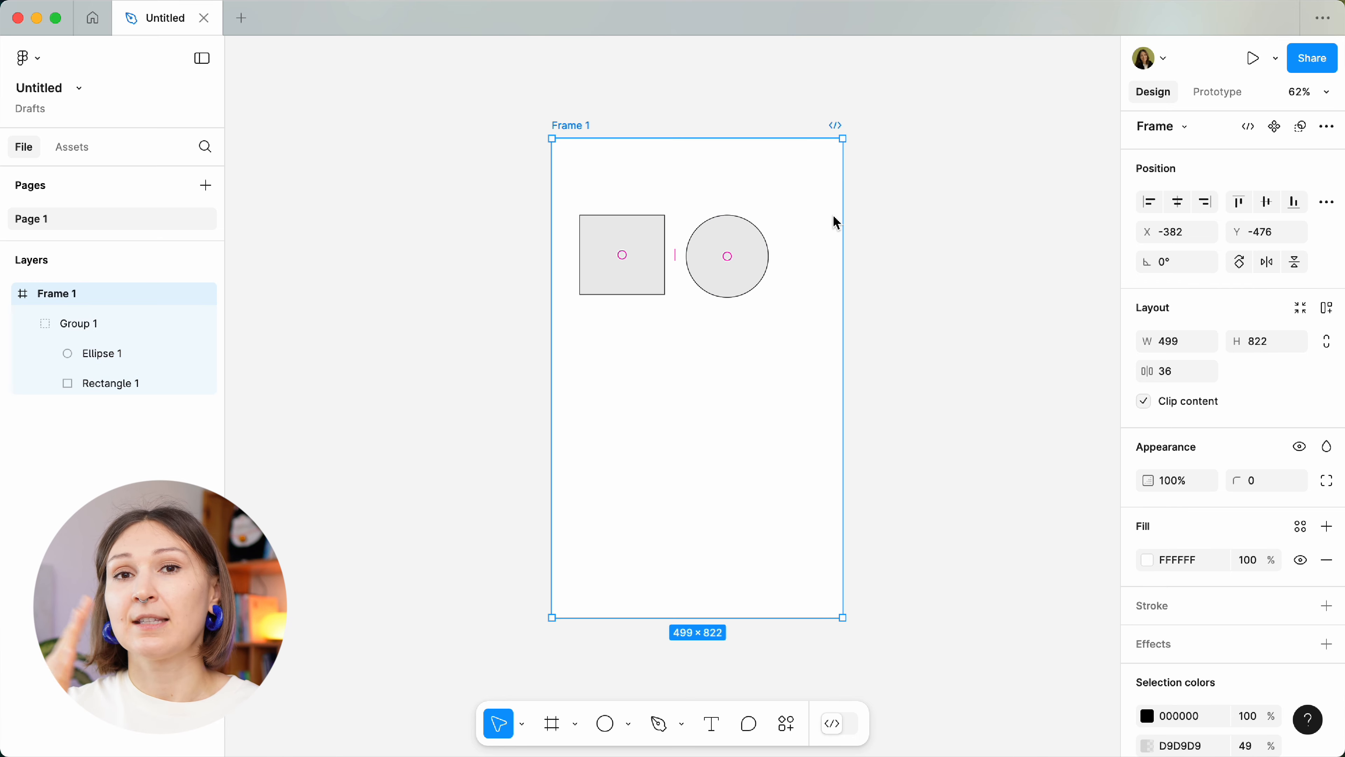
drag(846, 219, 924, 219)
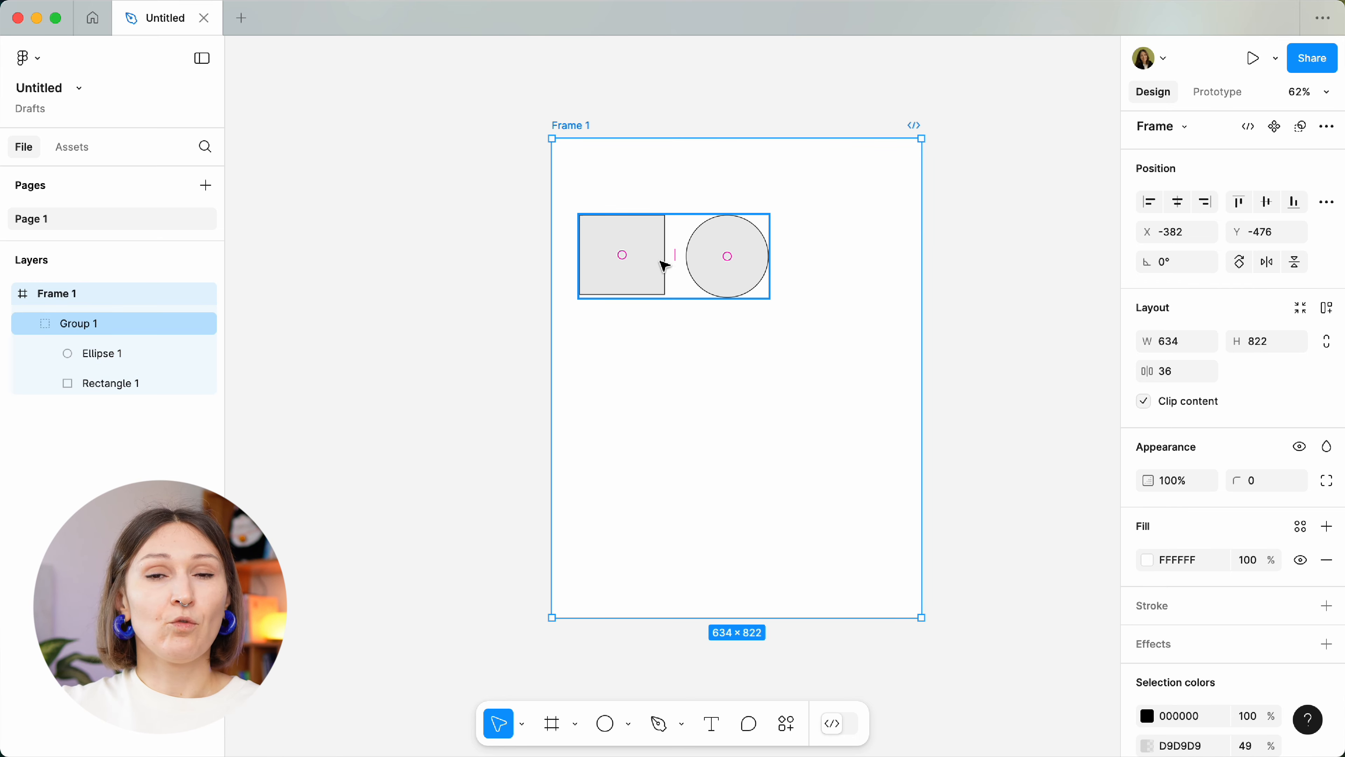
double_click(623, 228)
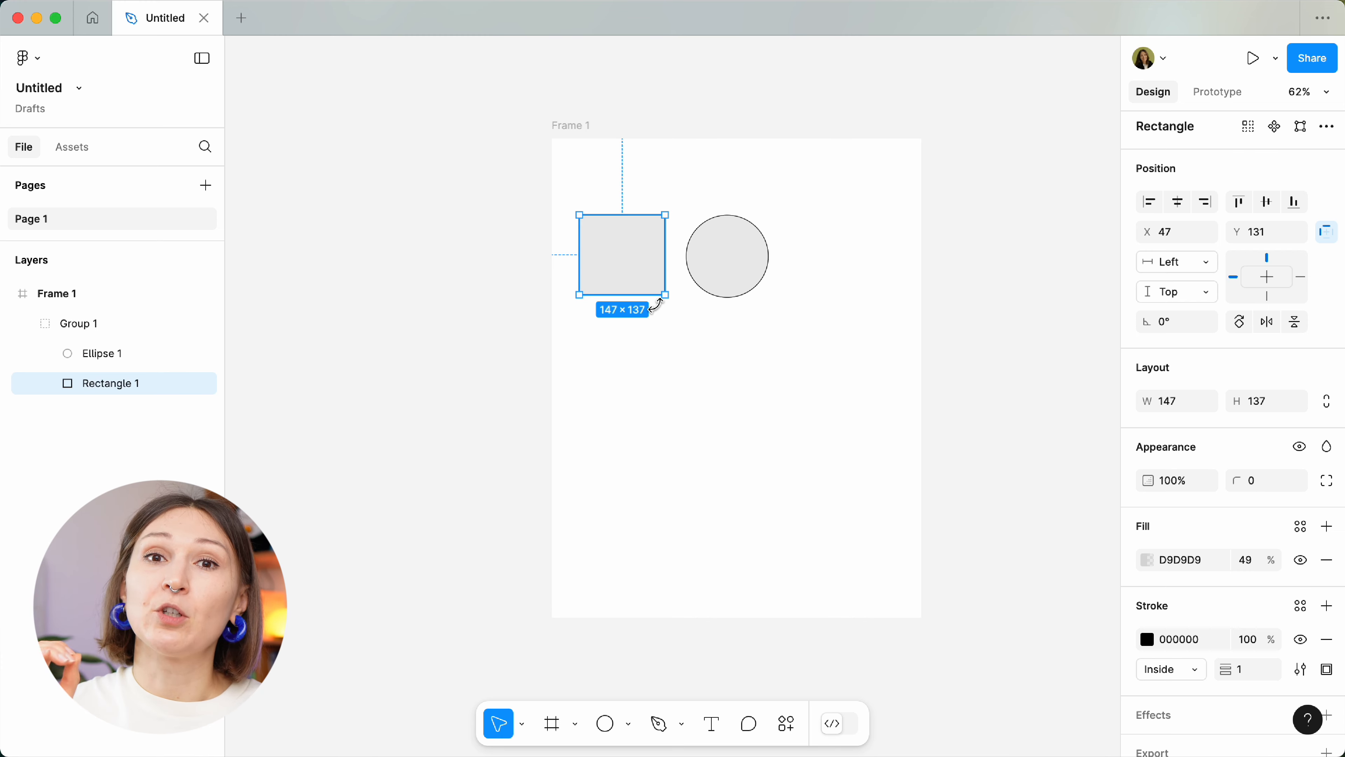
click(1000, 237)
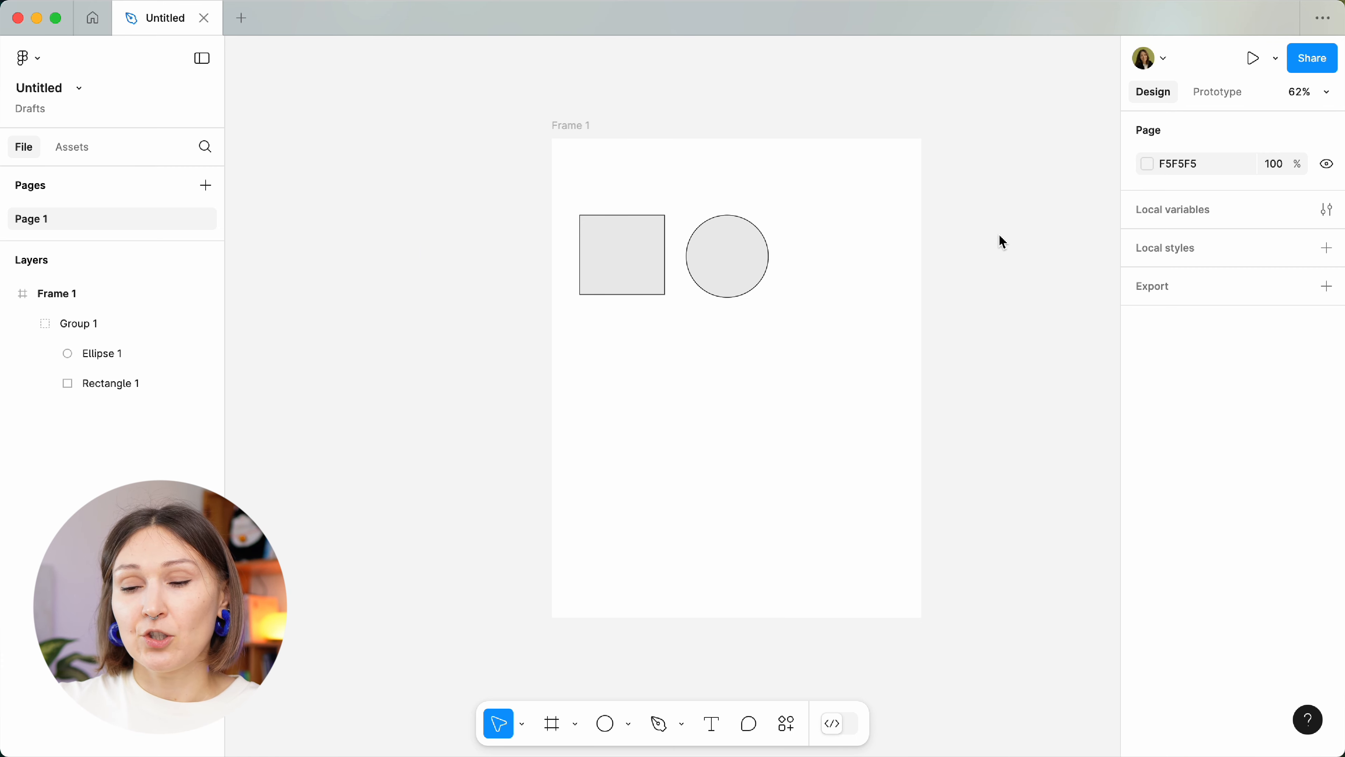
click(670, 257)
drag(771, 241, 906, 237)
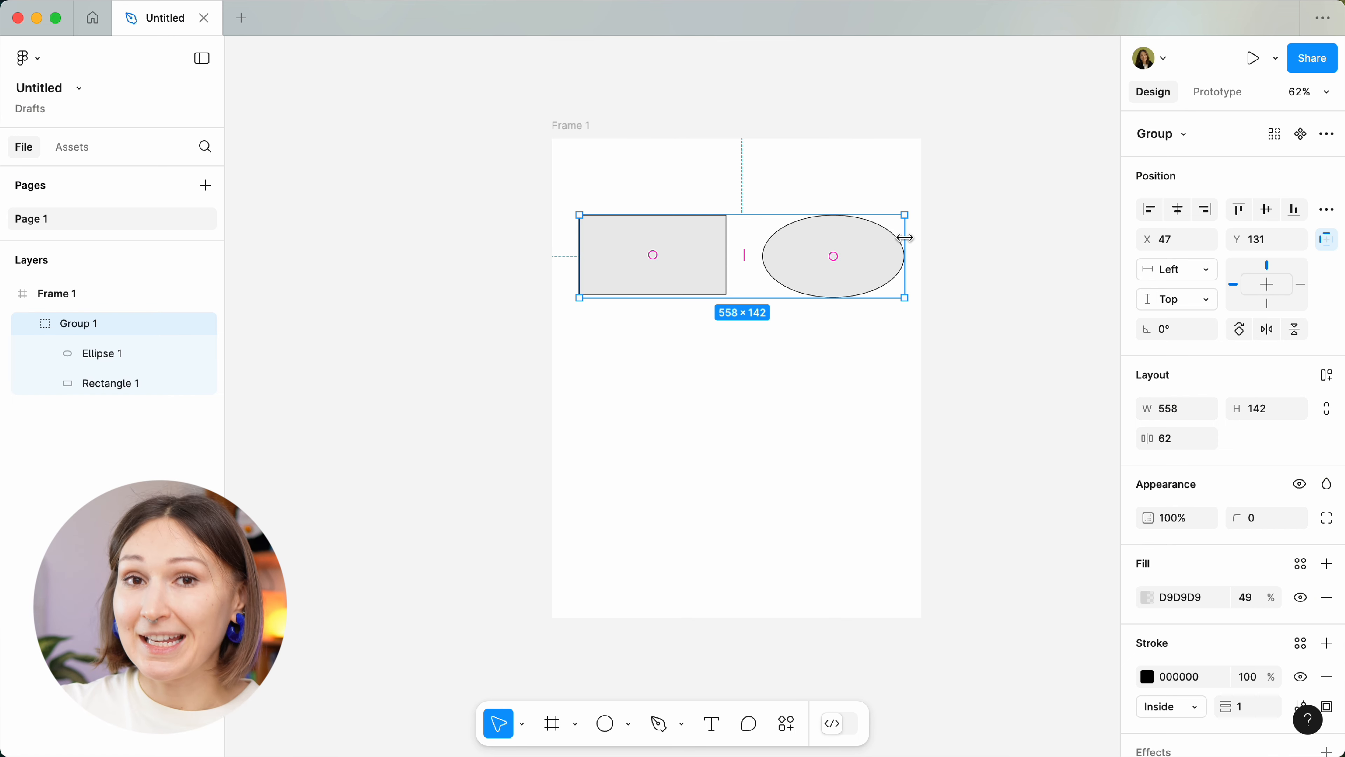
key(super+z)
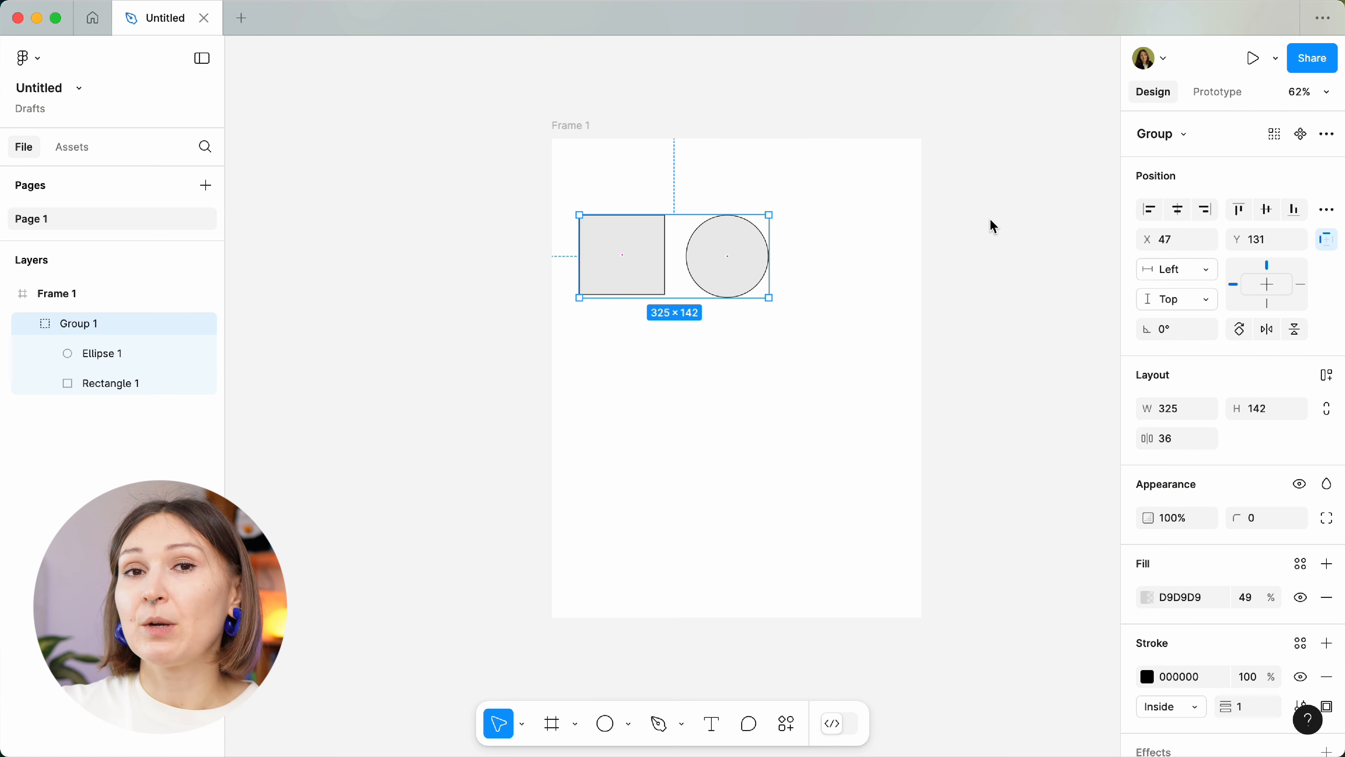
click(568, 136)
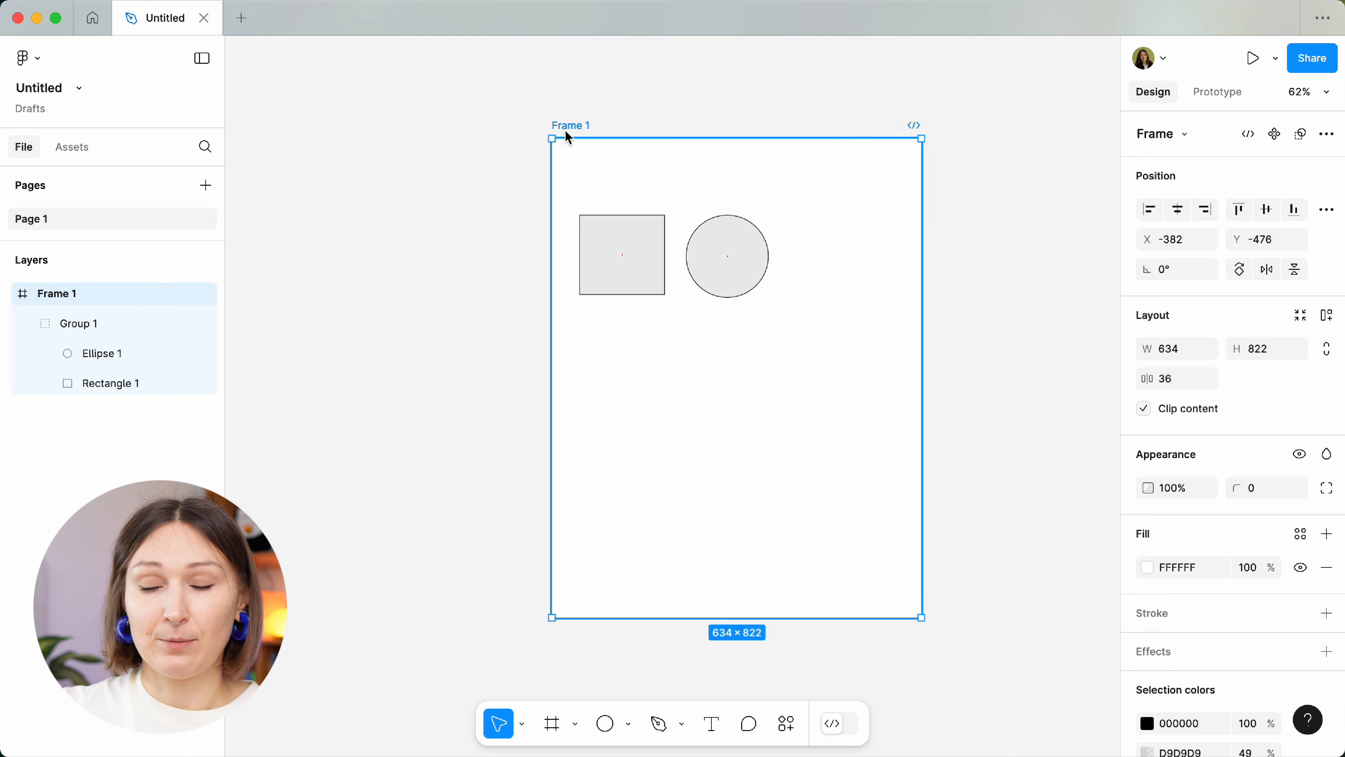
Remove Frame 1 so Group 1 stands alone, then bring up the Frame size presets.
key(super+shift+g)
scroll(564, 135, right, 5)
scroll(565, 135, up, 2)
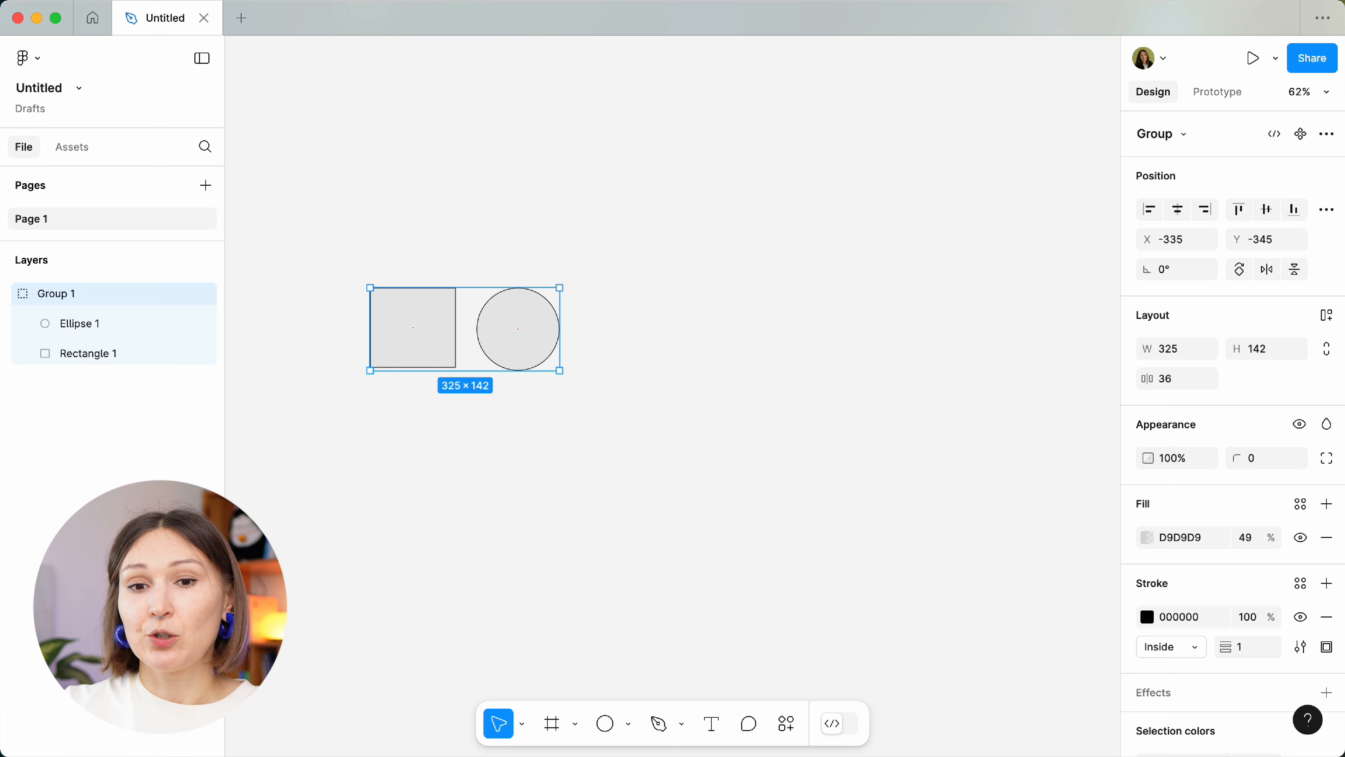
click(552, 735)
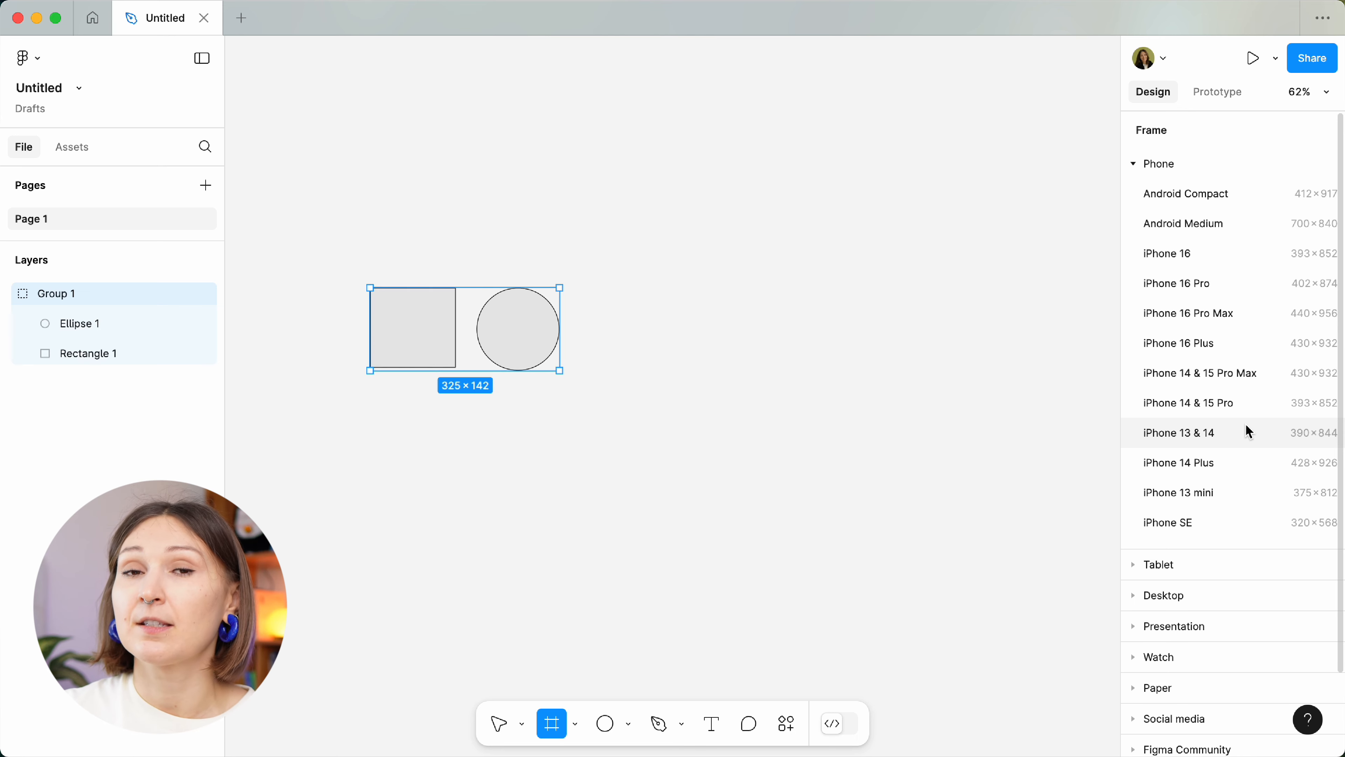
Add a 440×956 iPhone 16 Pro Max frame and drag Group 1 into it at X 130, Y 302.
click(1258, 318)
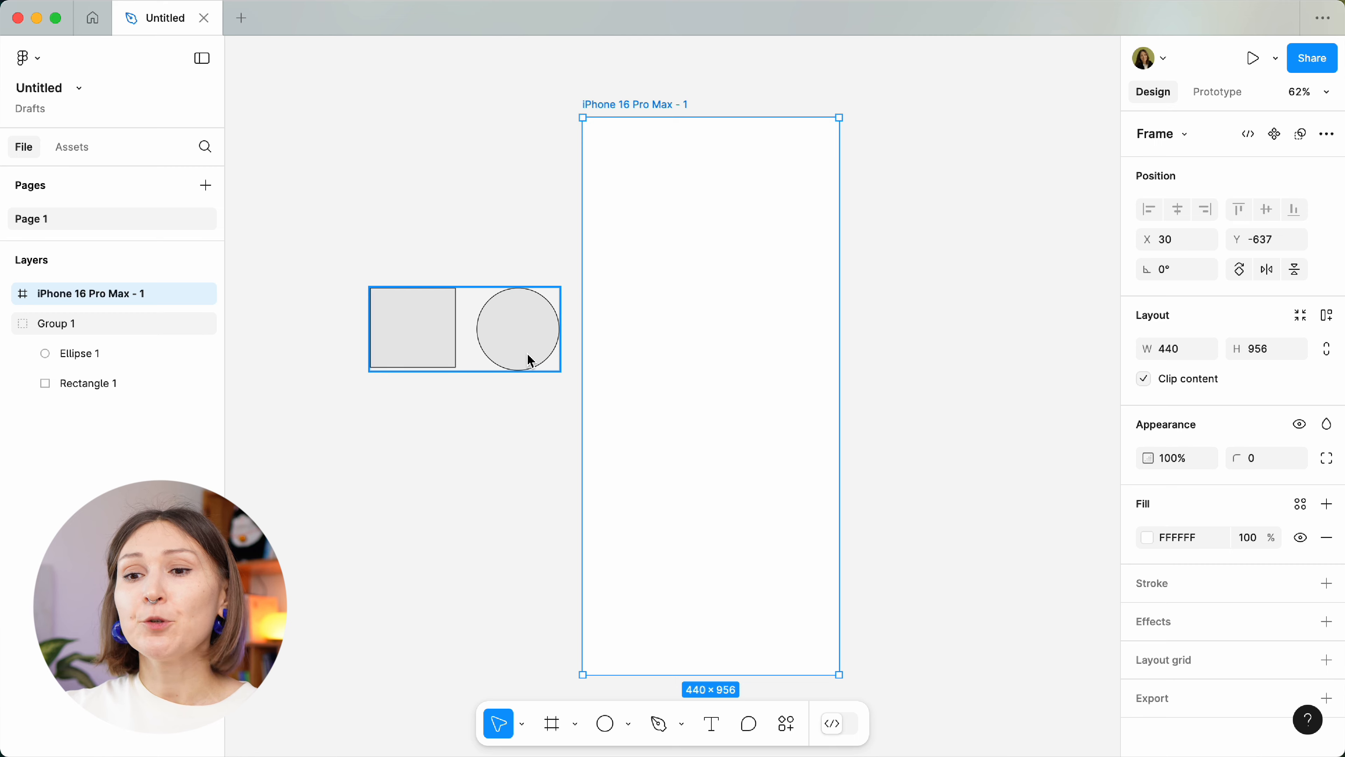
drag(530, 361, 818, 366)
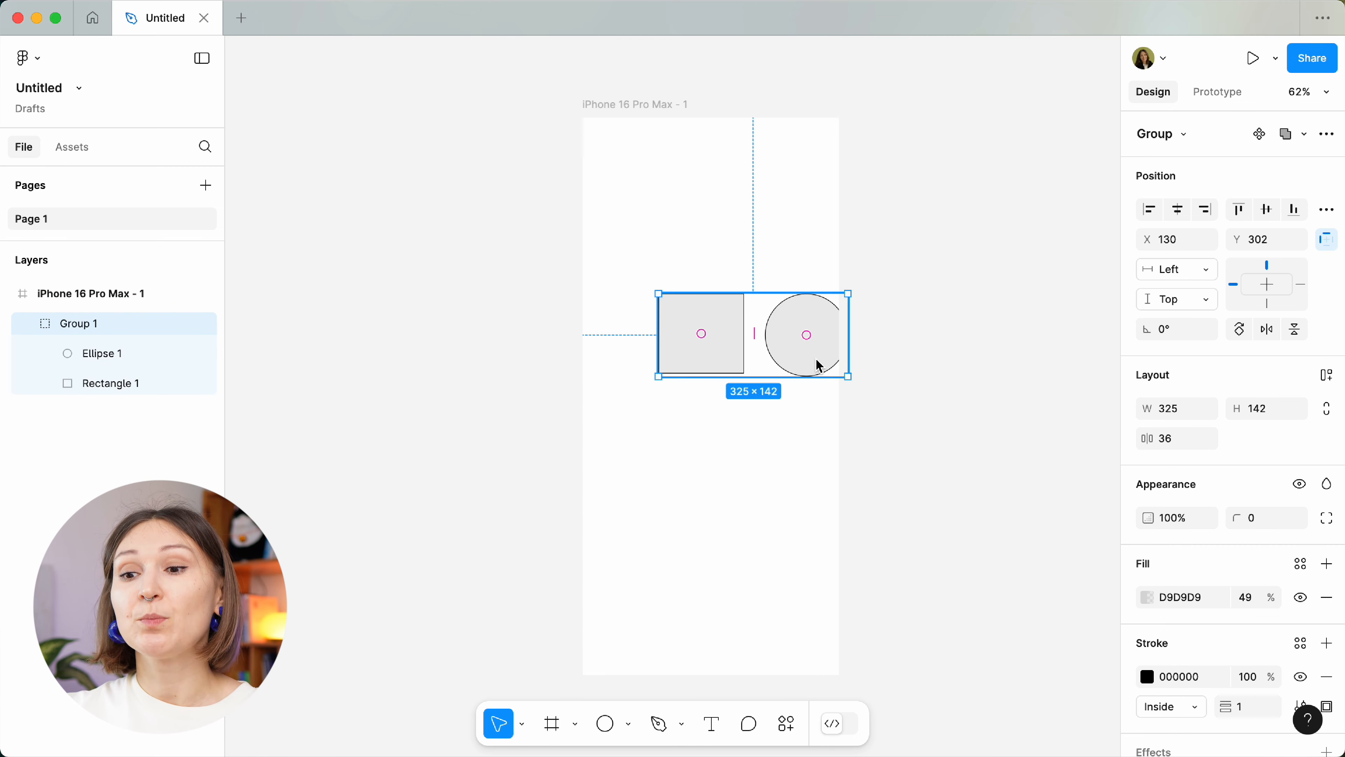
click(895, 343)
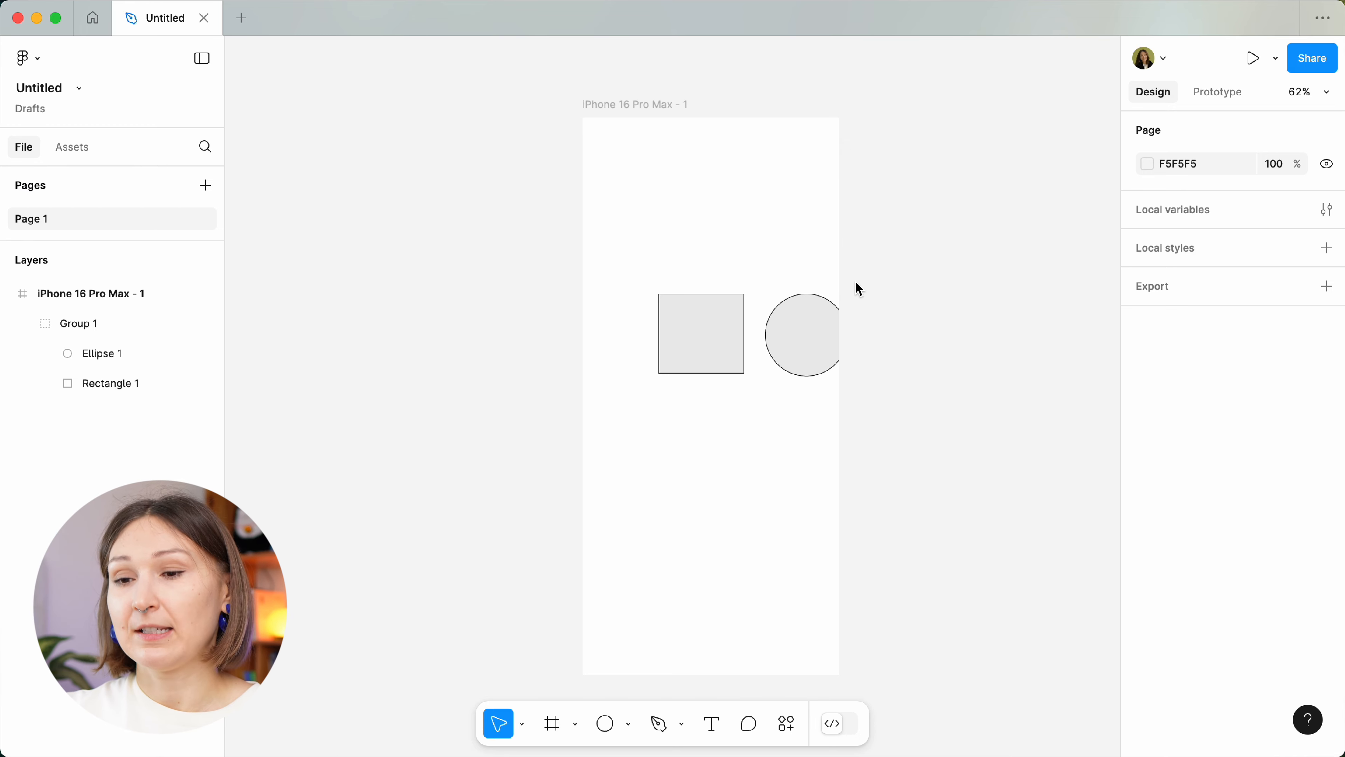
click(638, 104)
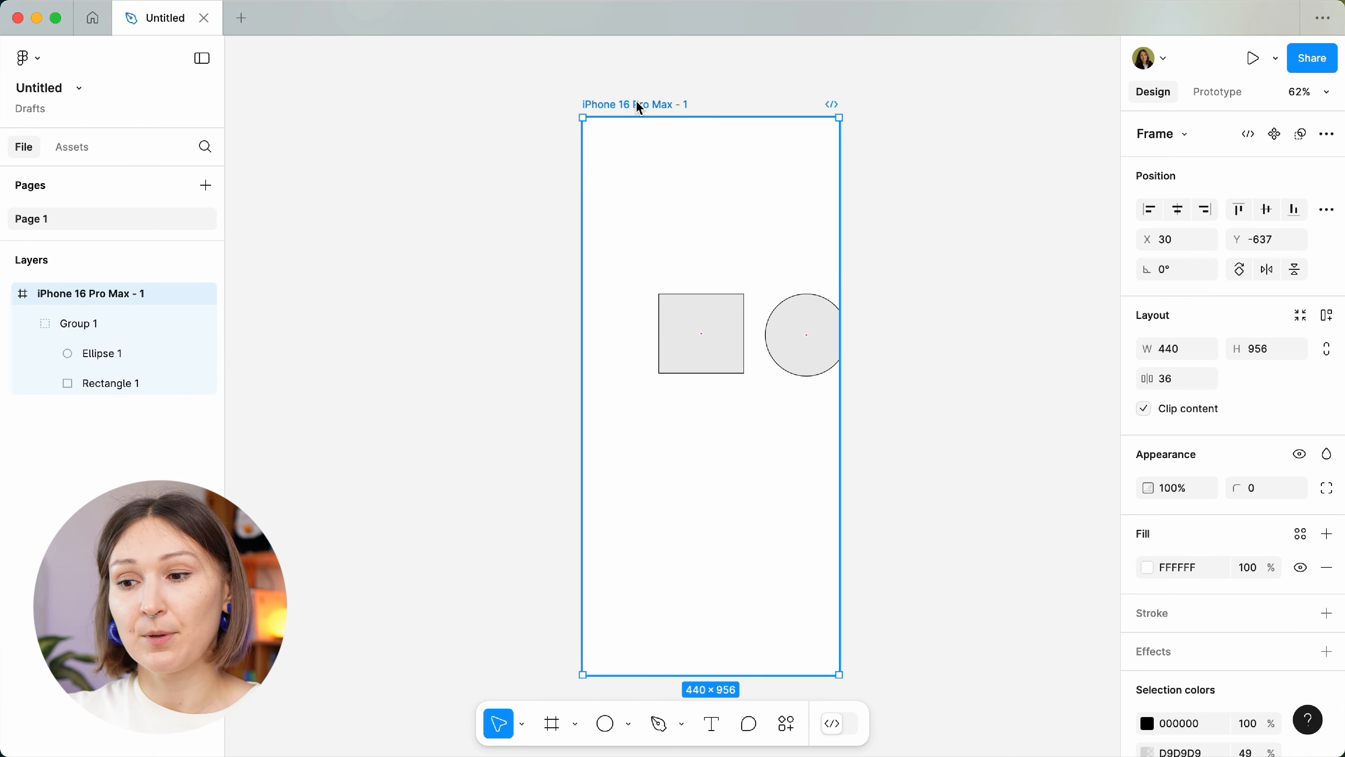
Toggle the phone frame's Clip content off and on, then move Group 1 to X 57, Y 177.
click(1145, 413)
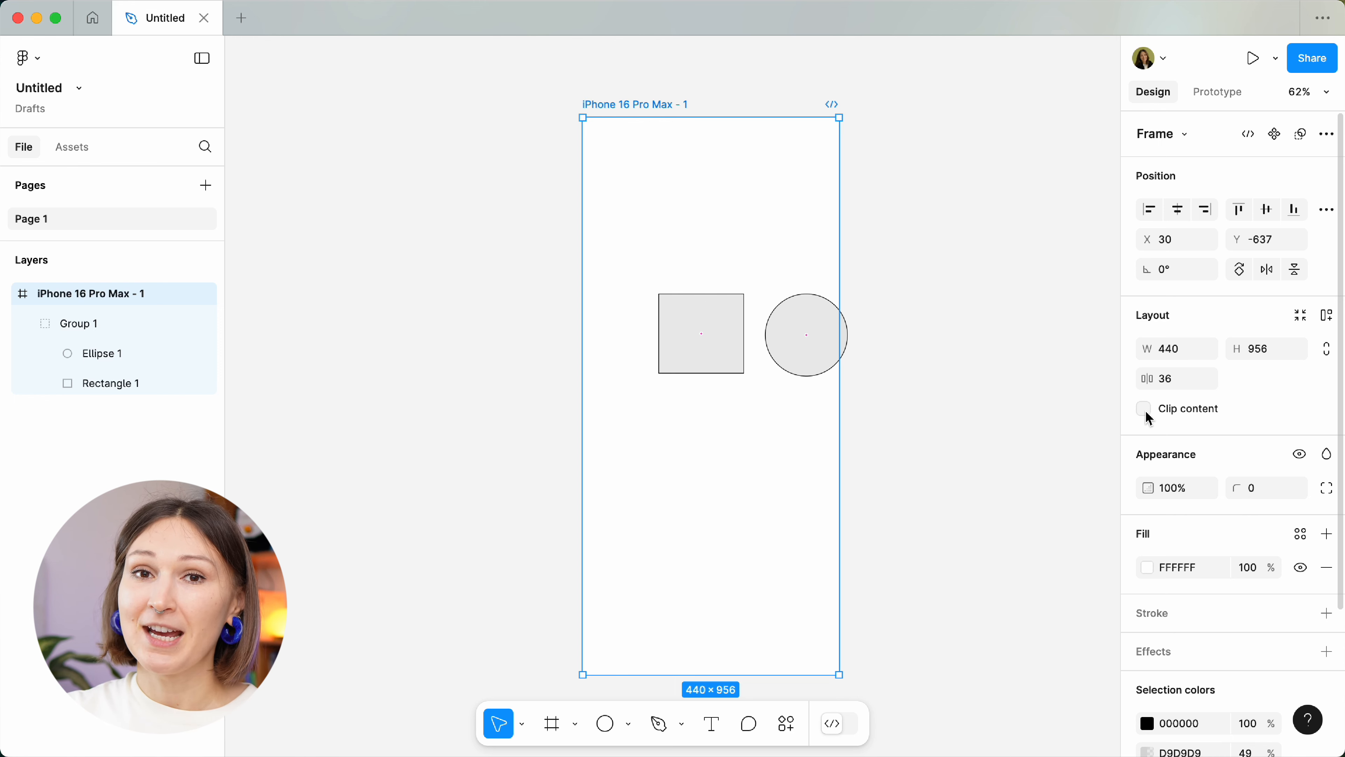
click(1146, 411)
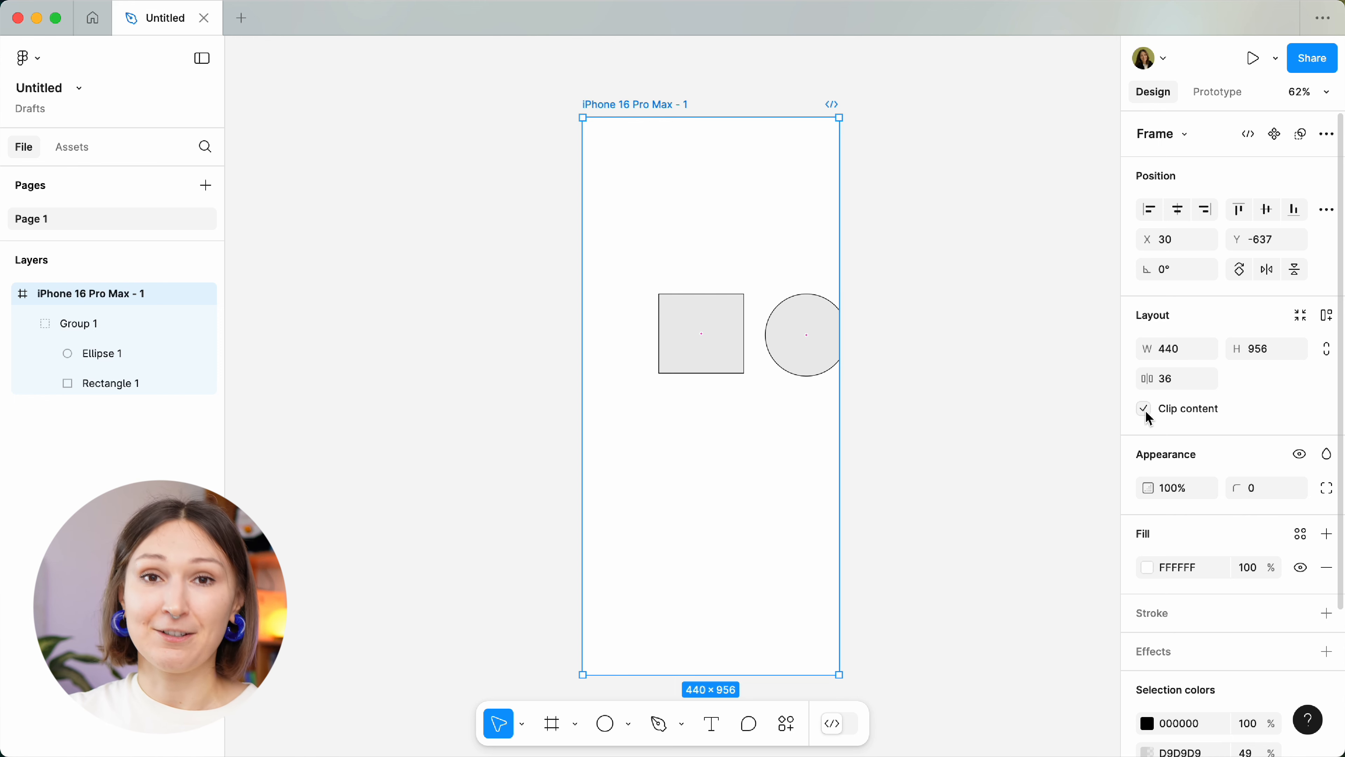
click(812, 369)
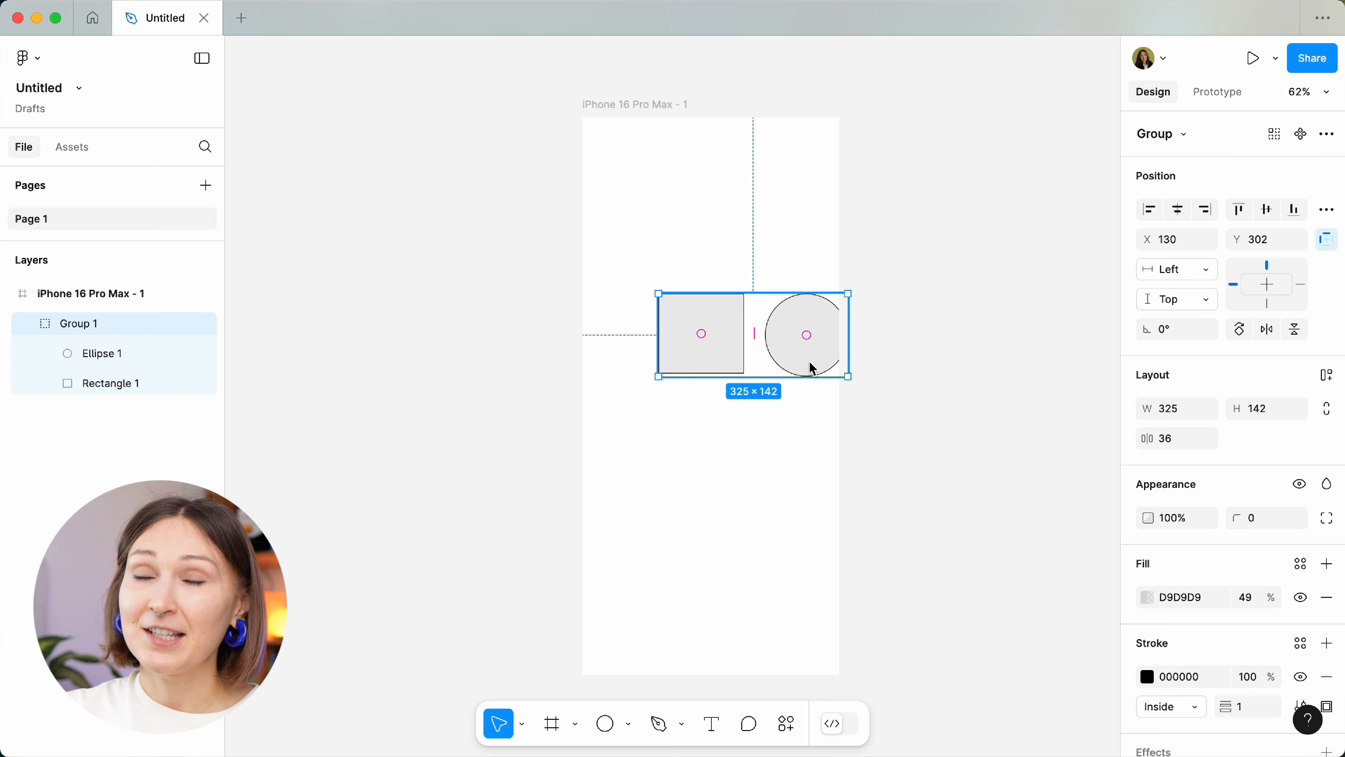
drag(812, 369, 769, 295)
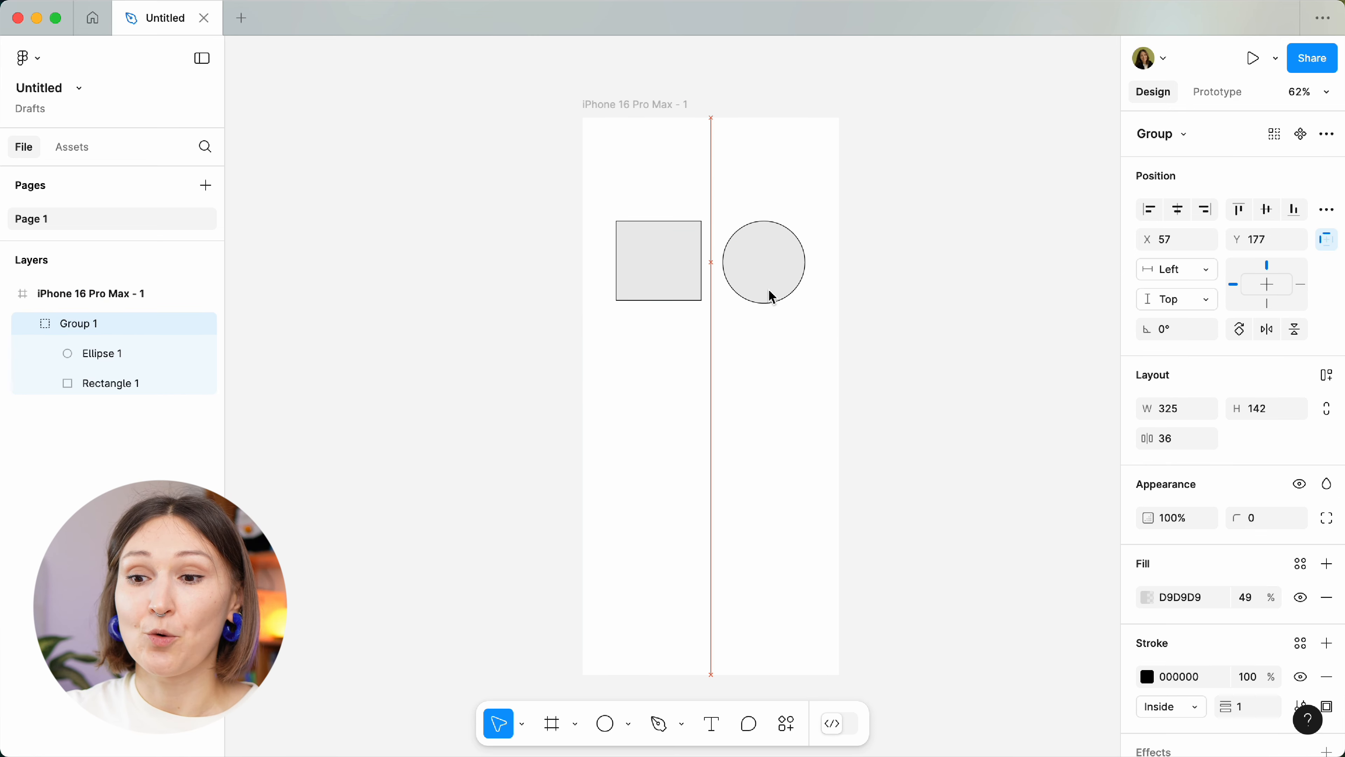
Wrap Group 1 in a new 325×142 Frame 1 at X 57, Y 177, then select Group 1 inside it.
right_click(771, 297)
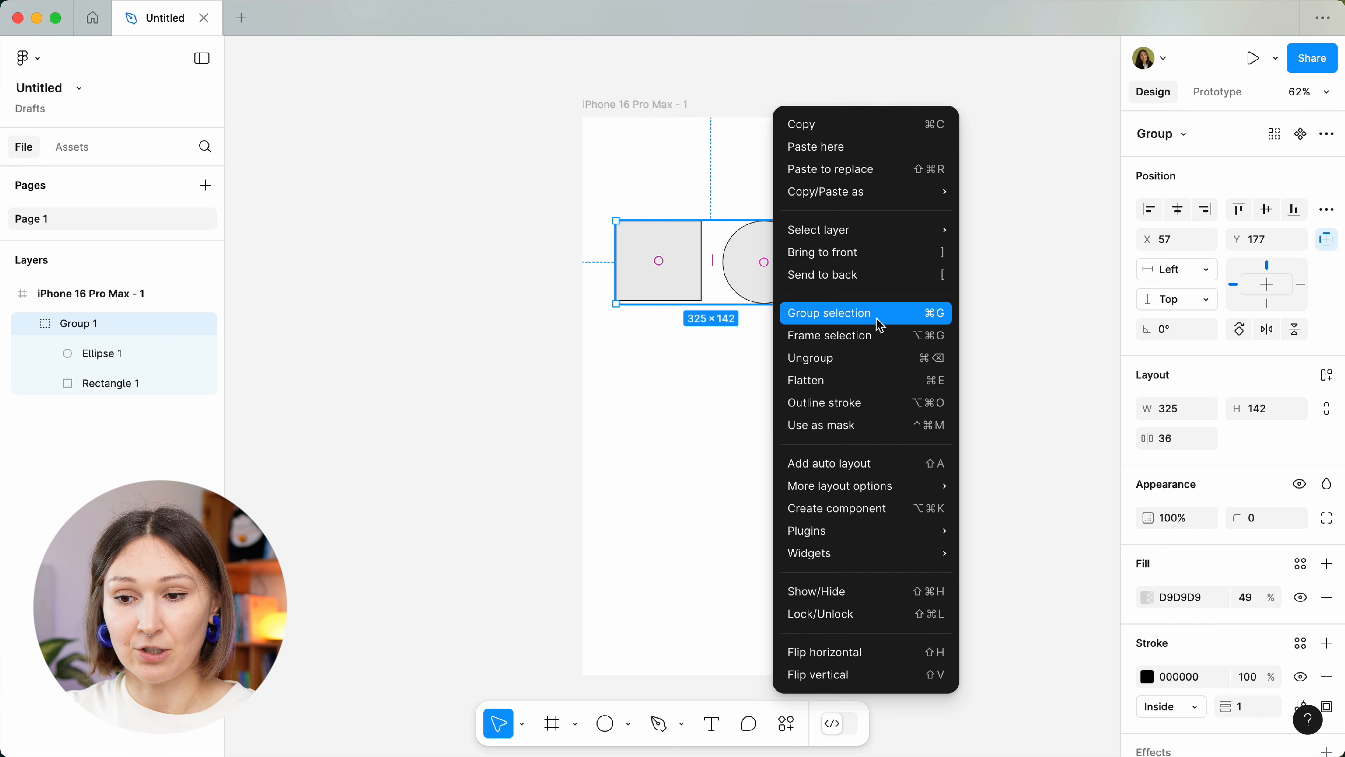
click(881, 339)
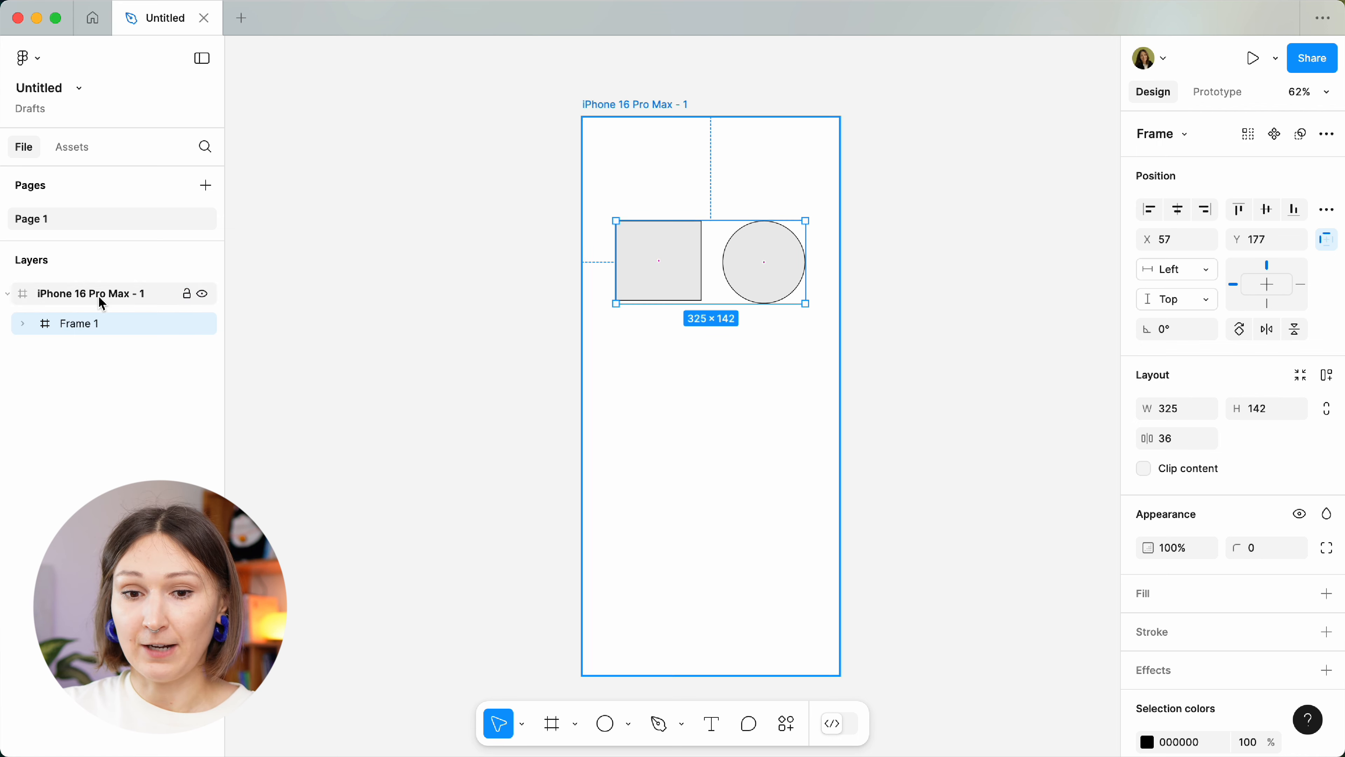
click(23, 325)
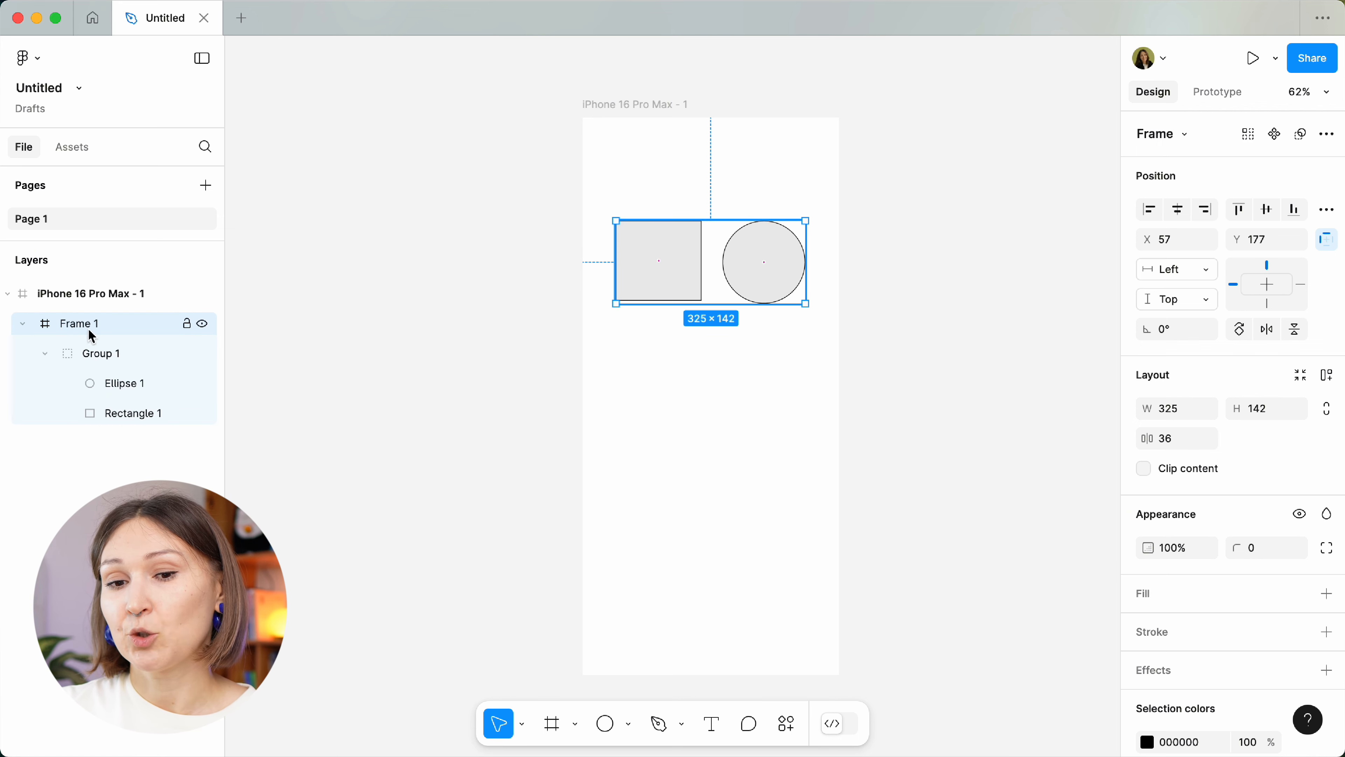
click(120, 353)
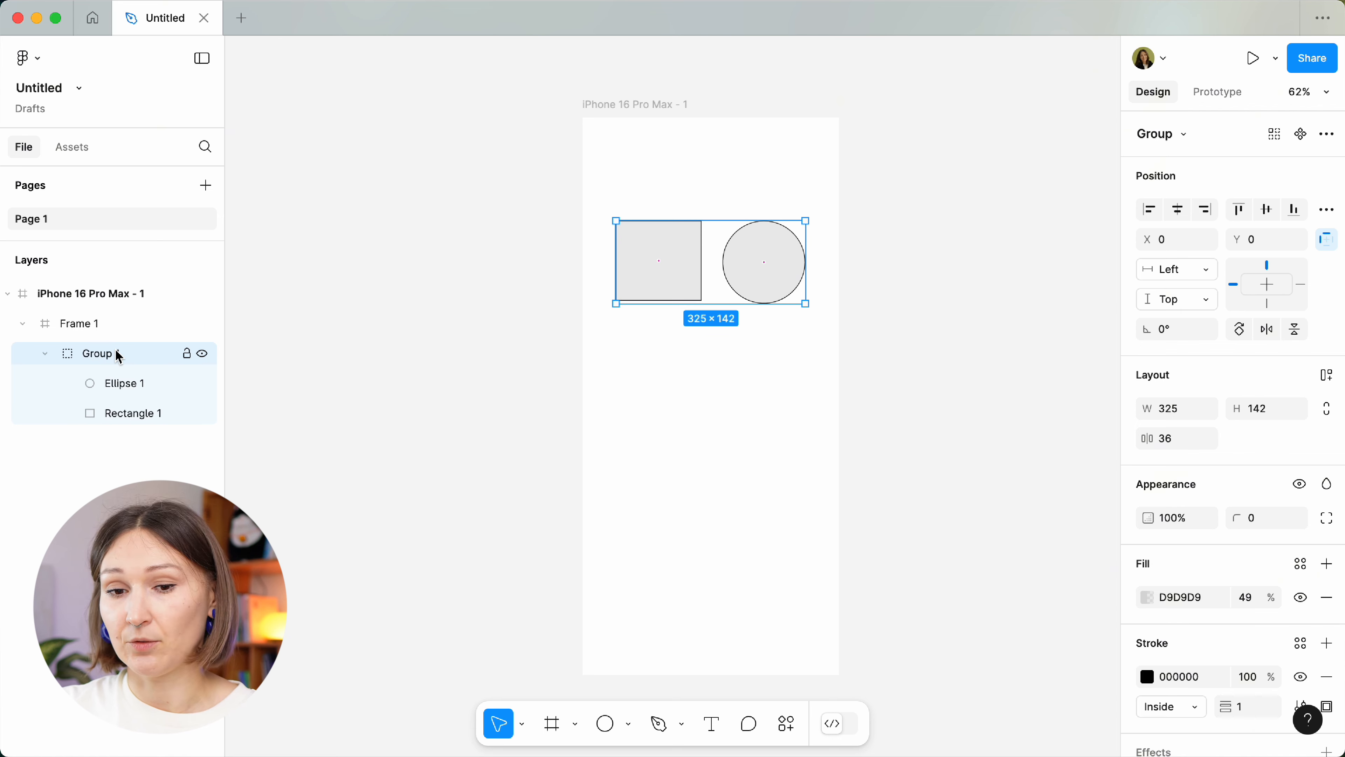
Ungroup Group 1 so Ellipse 1 and Rectangle 1 sit directly in Frame 1, then select Frame 1.
right_click(120, 357)
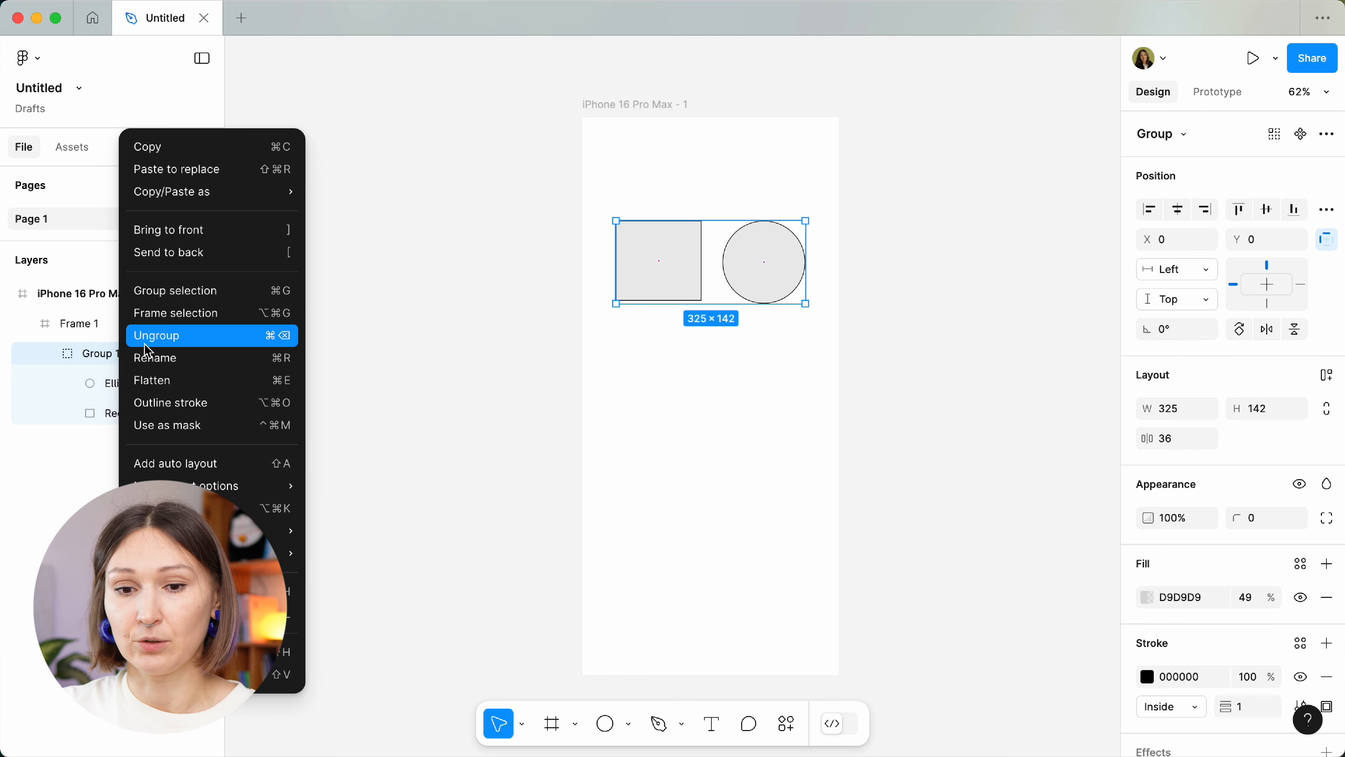
click(151, 335)
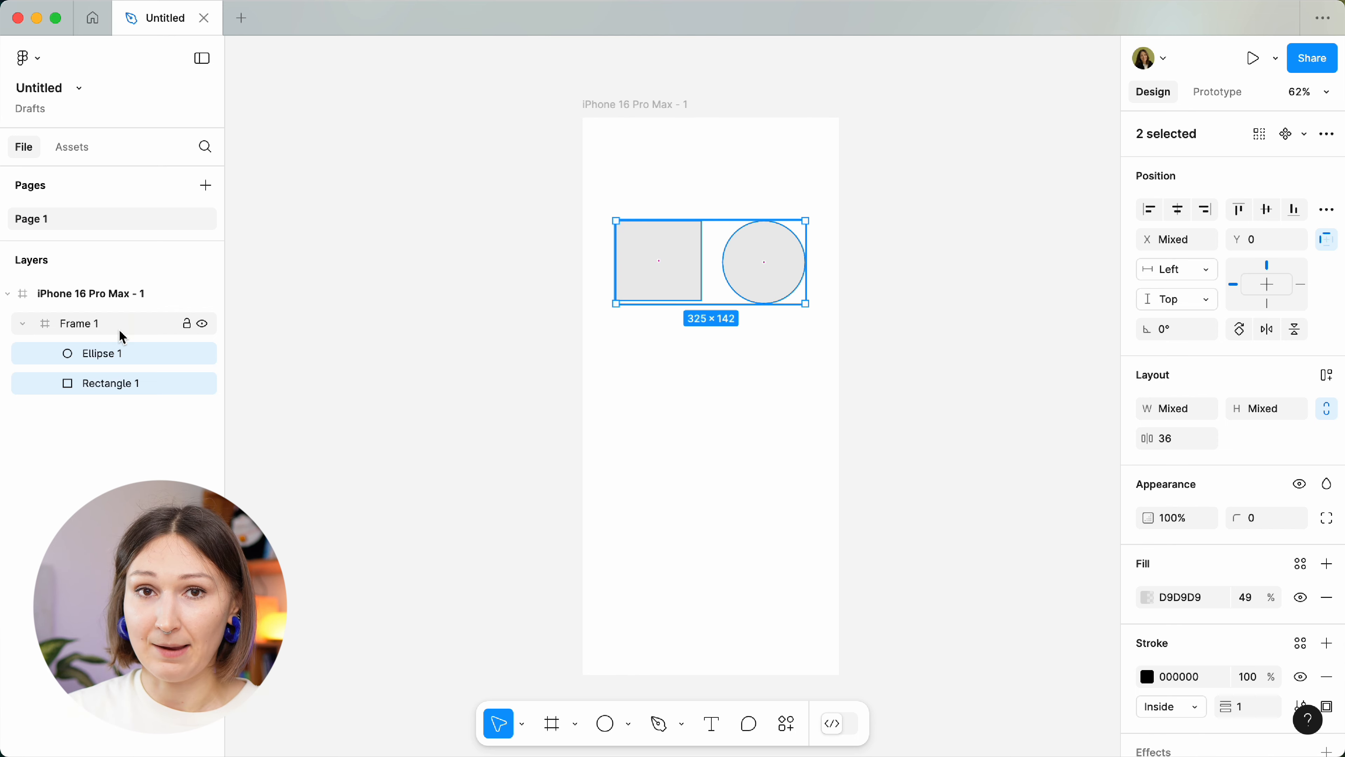
click(120, 332)
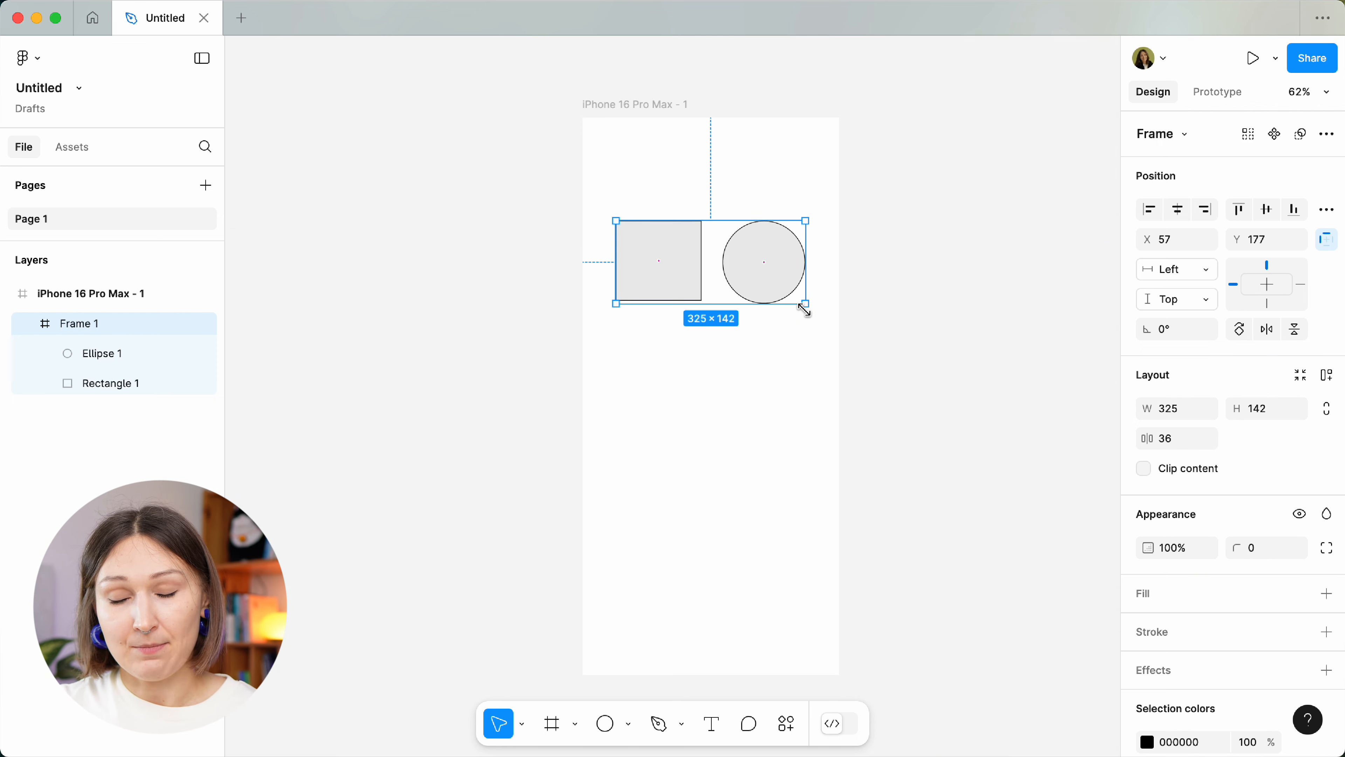
drag(804, 307, 938, 395)
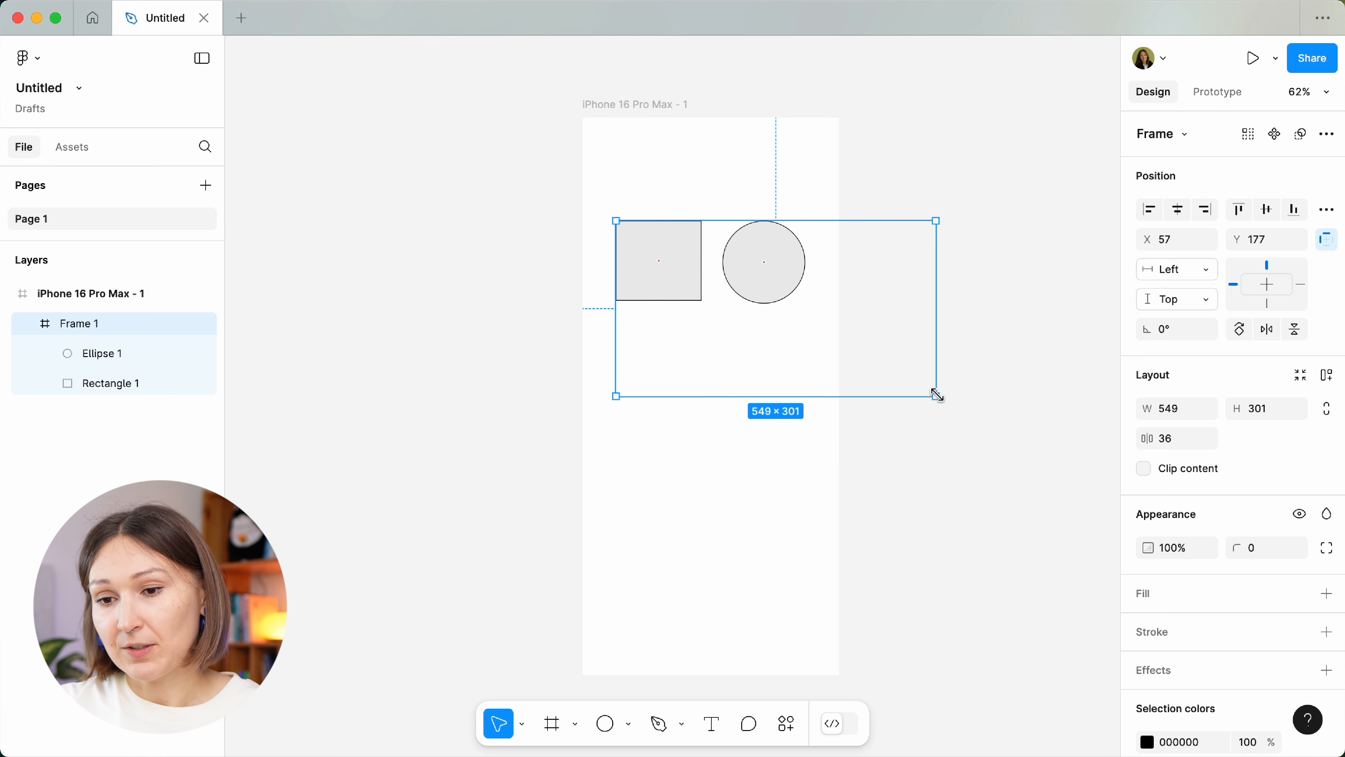
double_click(936, 395)
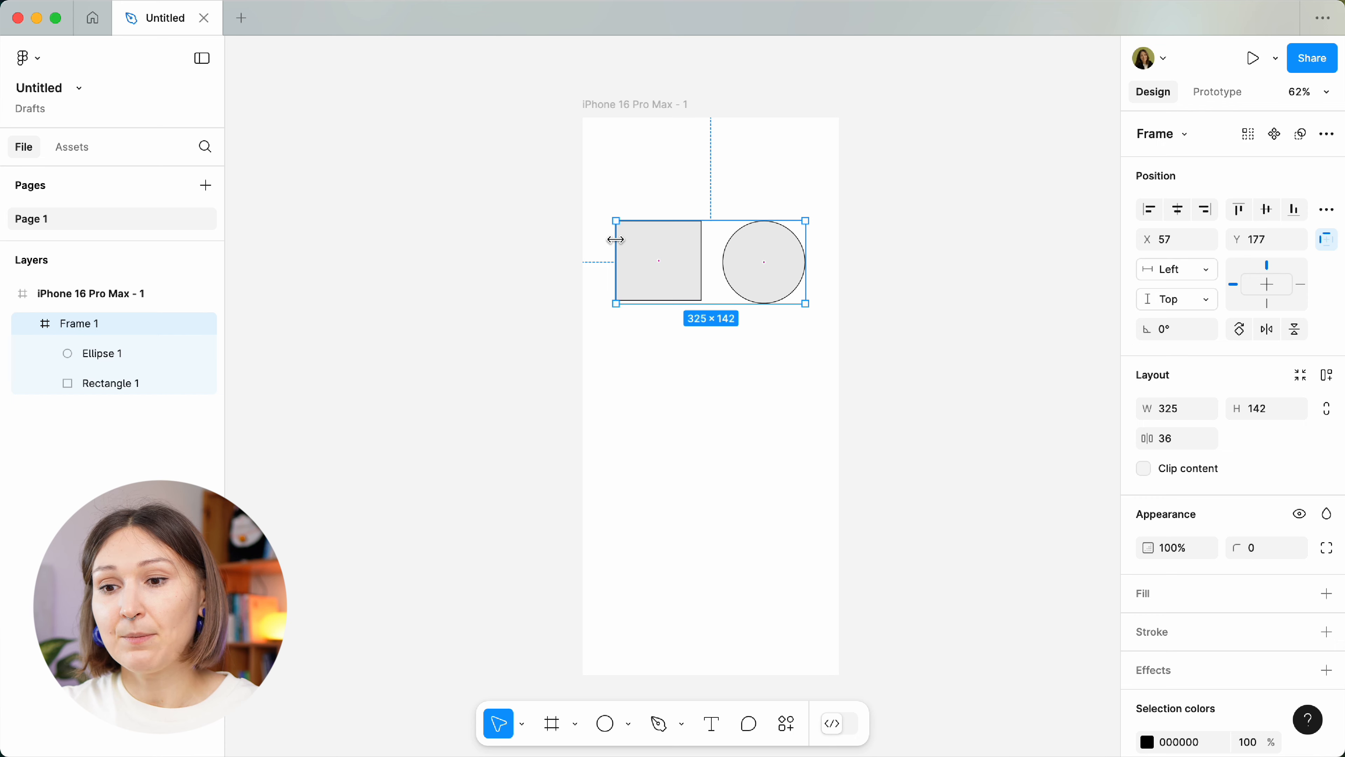
Shrink the square to 75×70 and the circle to 64×64 inside Frame 1.
click(671, 257)
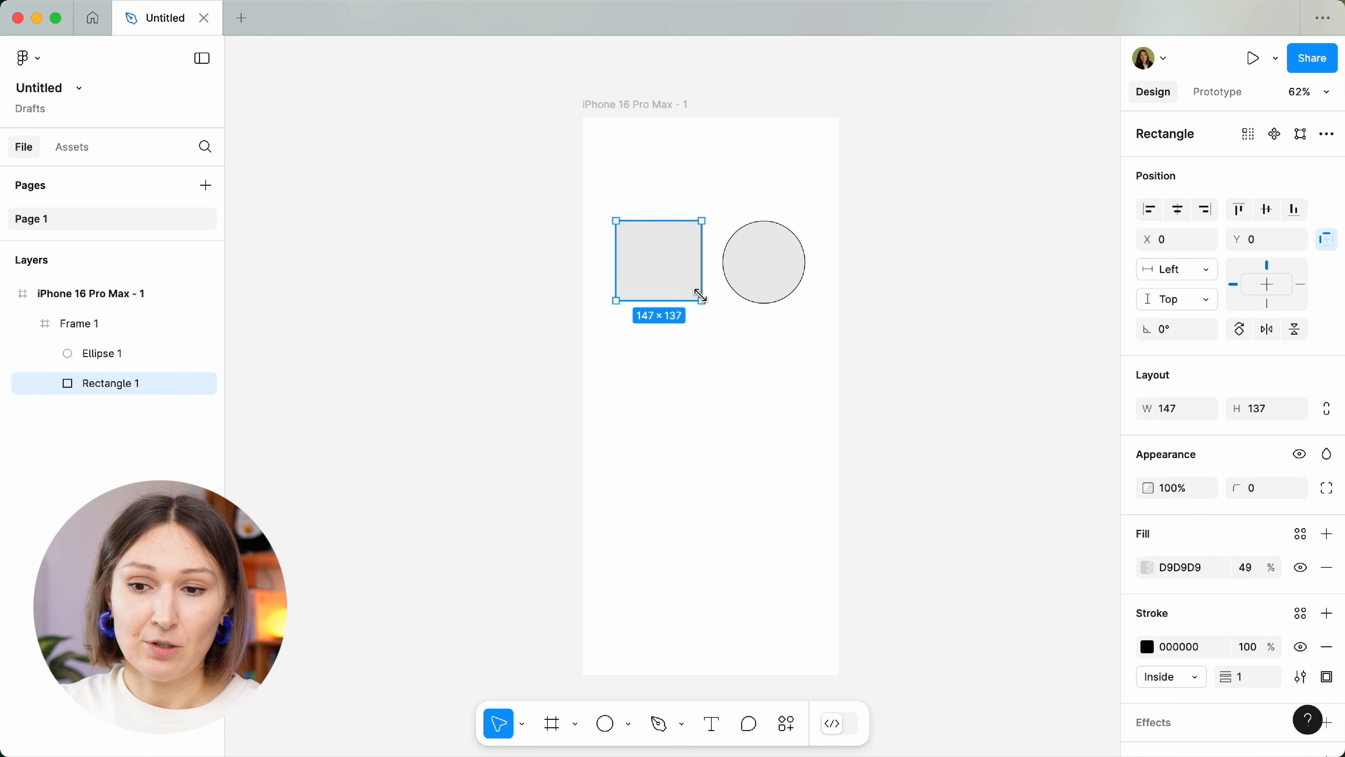
drag(701, 302, 661, 260)
click(762, 273)
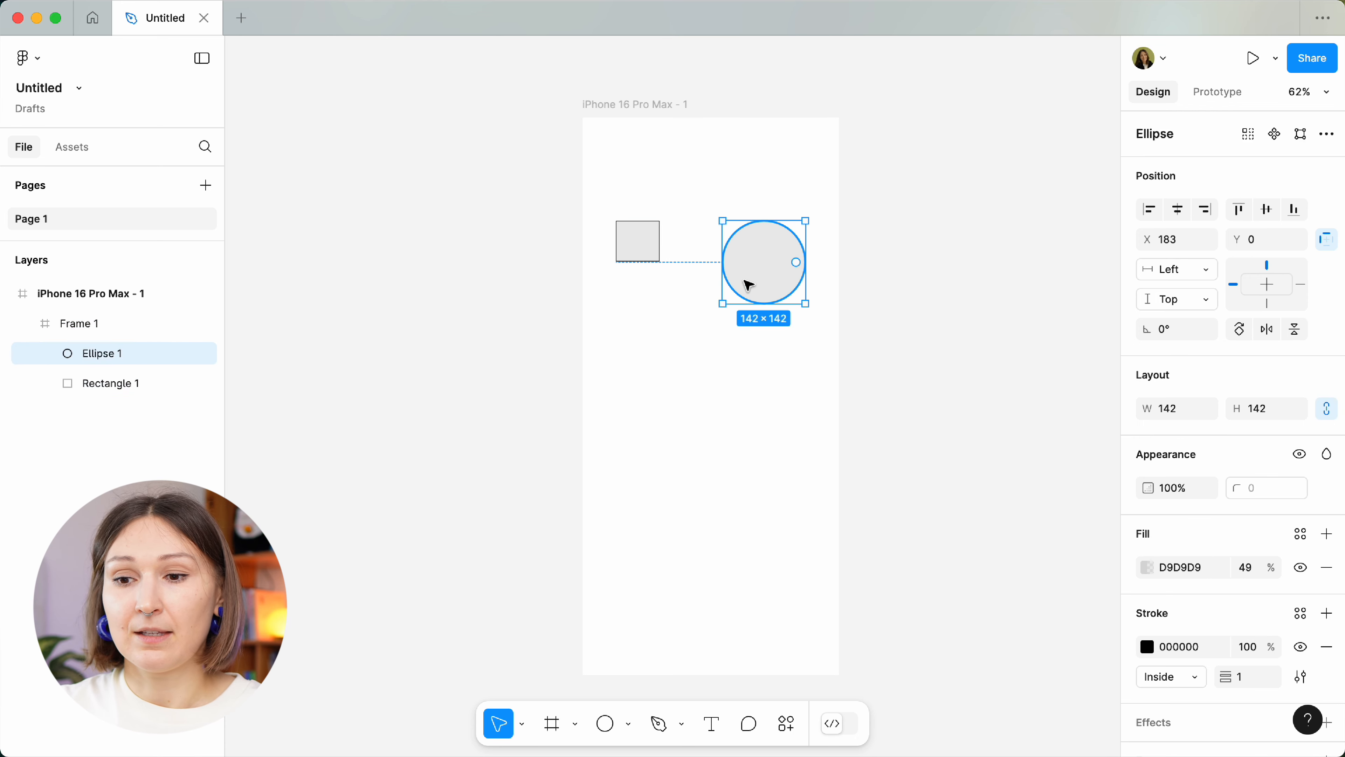
drag(719, 302, 768, 258)
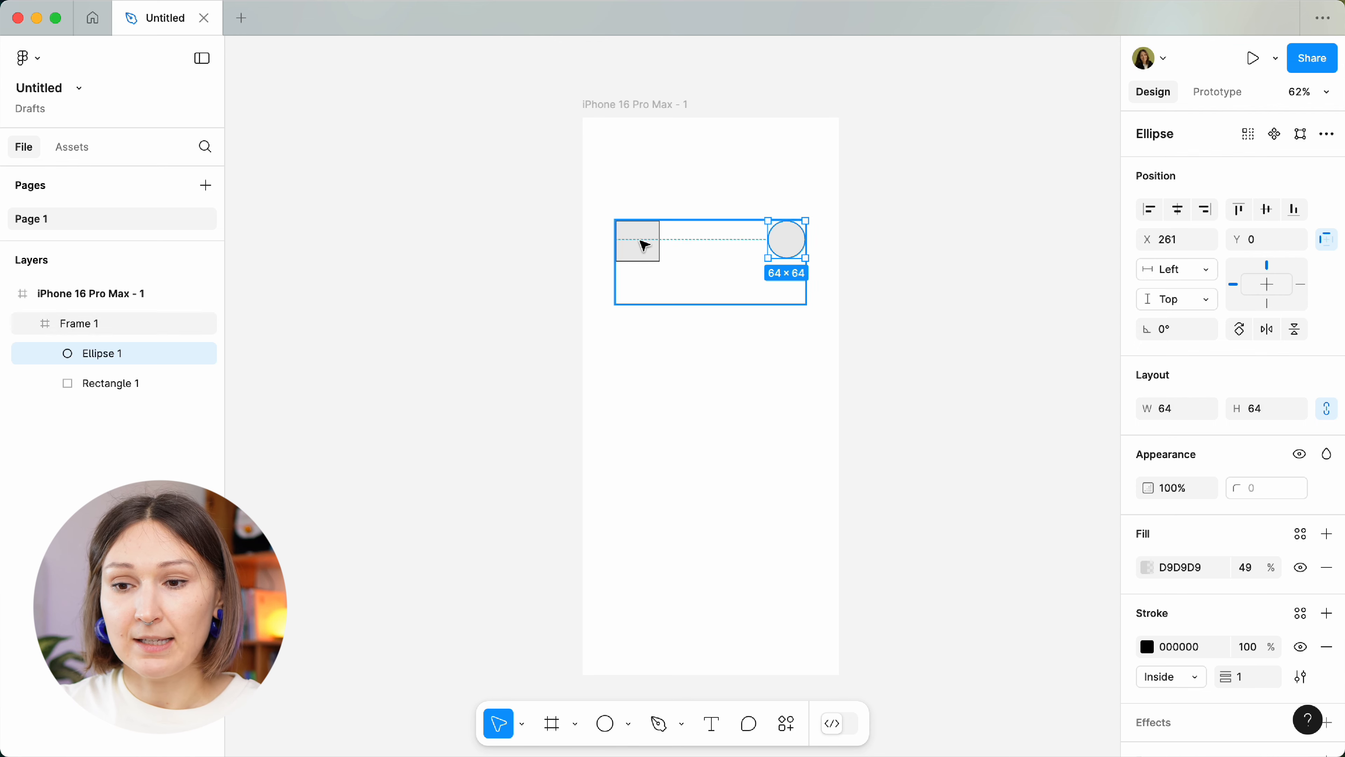
click(641, 244)
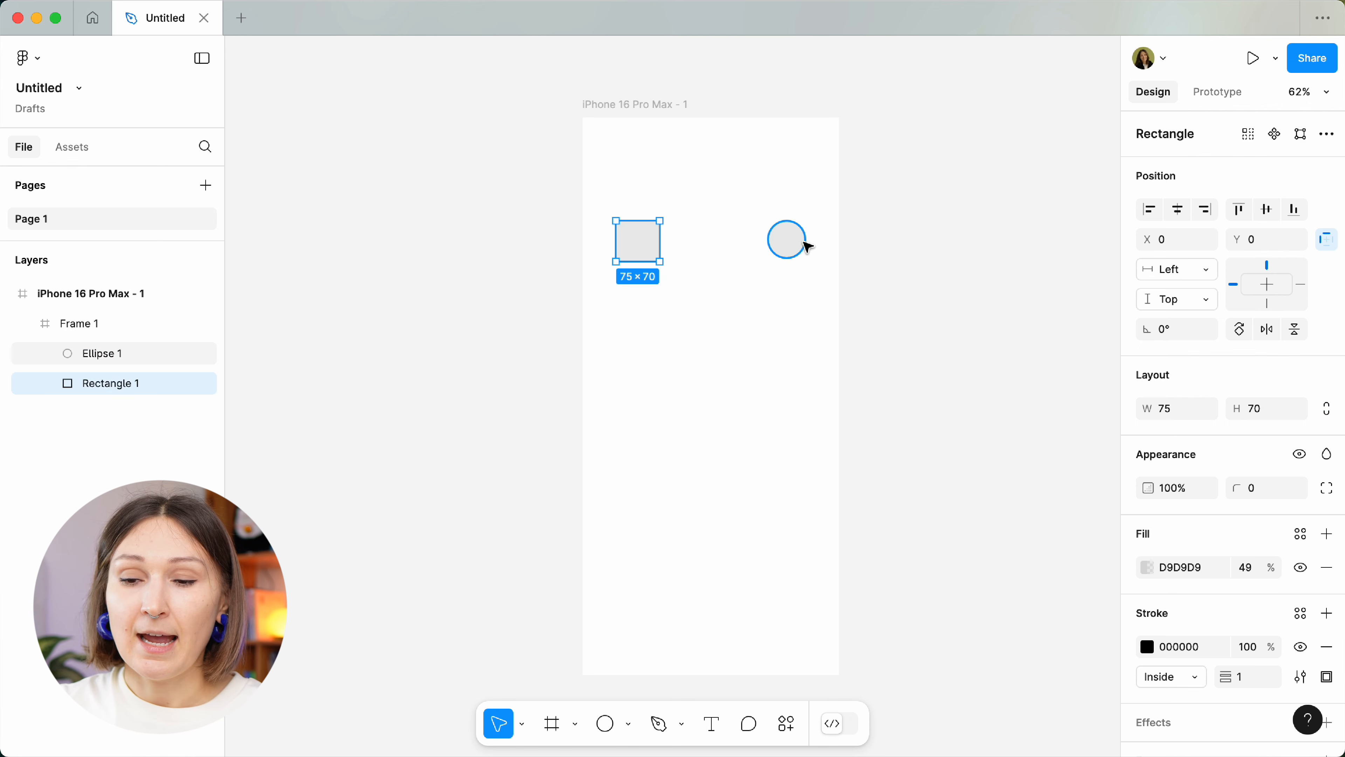
click(803, 244)
Move Frame 1 up to Y 41 and resize it to 376×70.
click(751, 264)
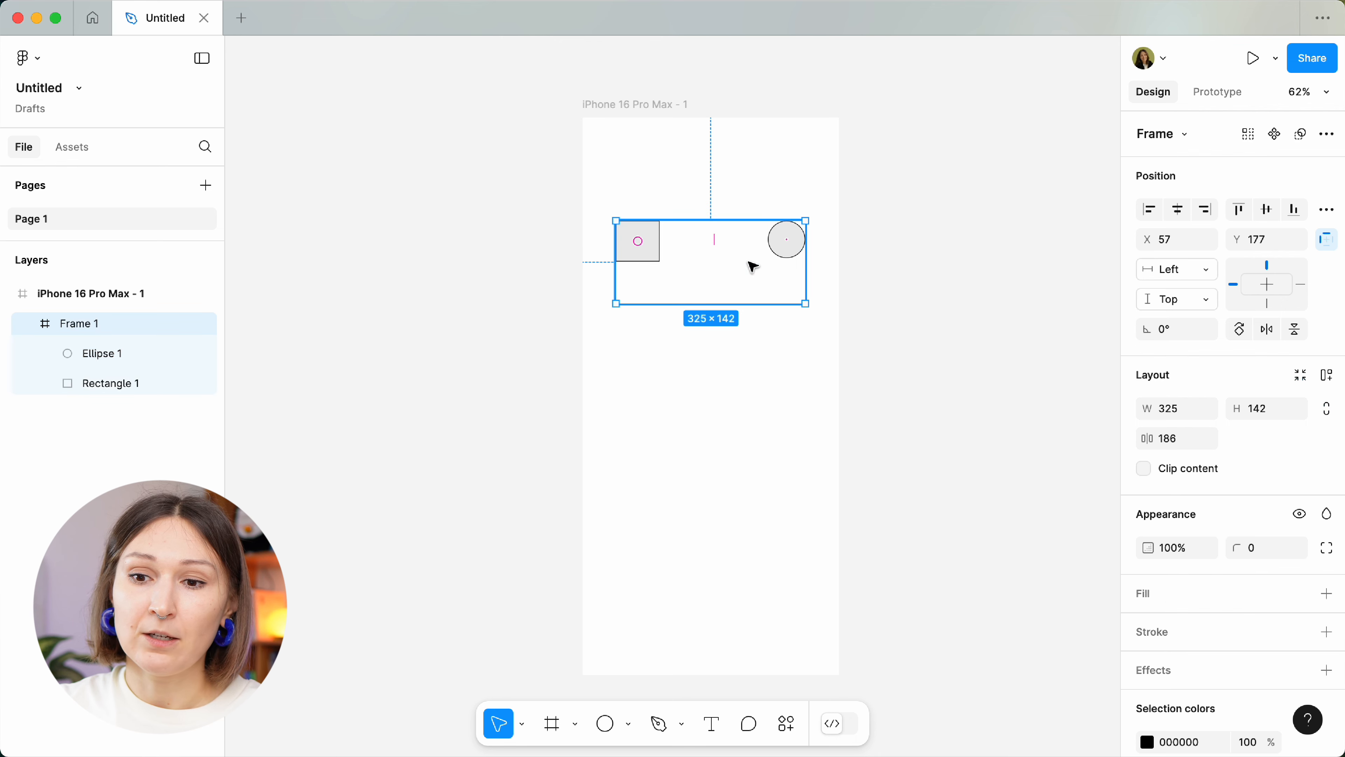
drag(719, 278, 723, 187)
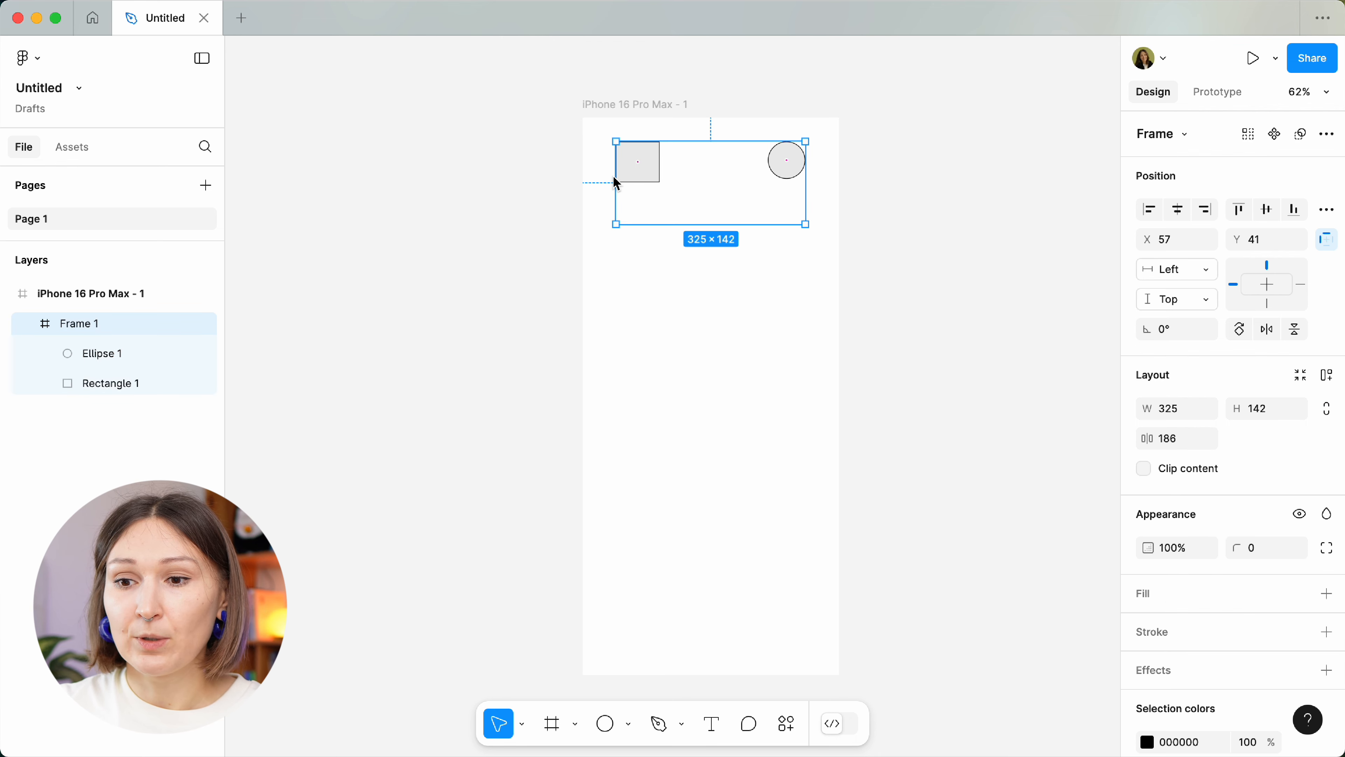
drag(615, 225, 606, 234)
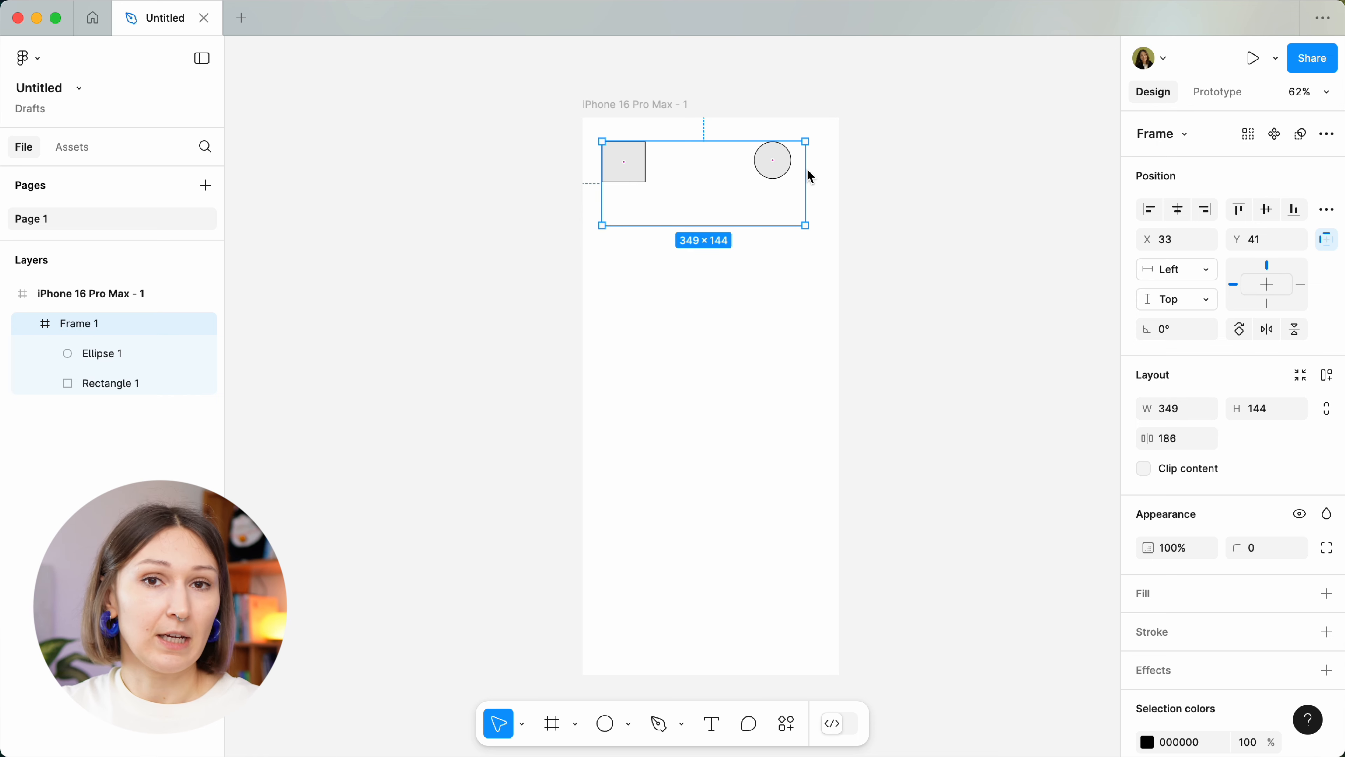
drag(807, 231, 824, 228)
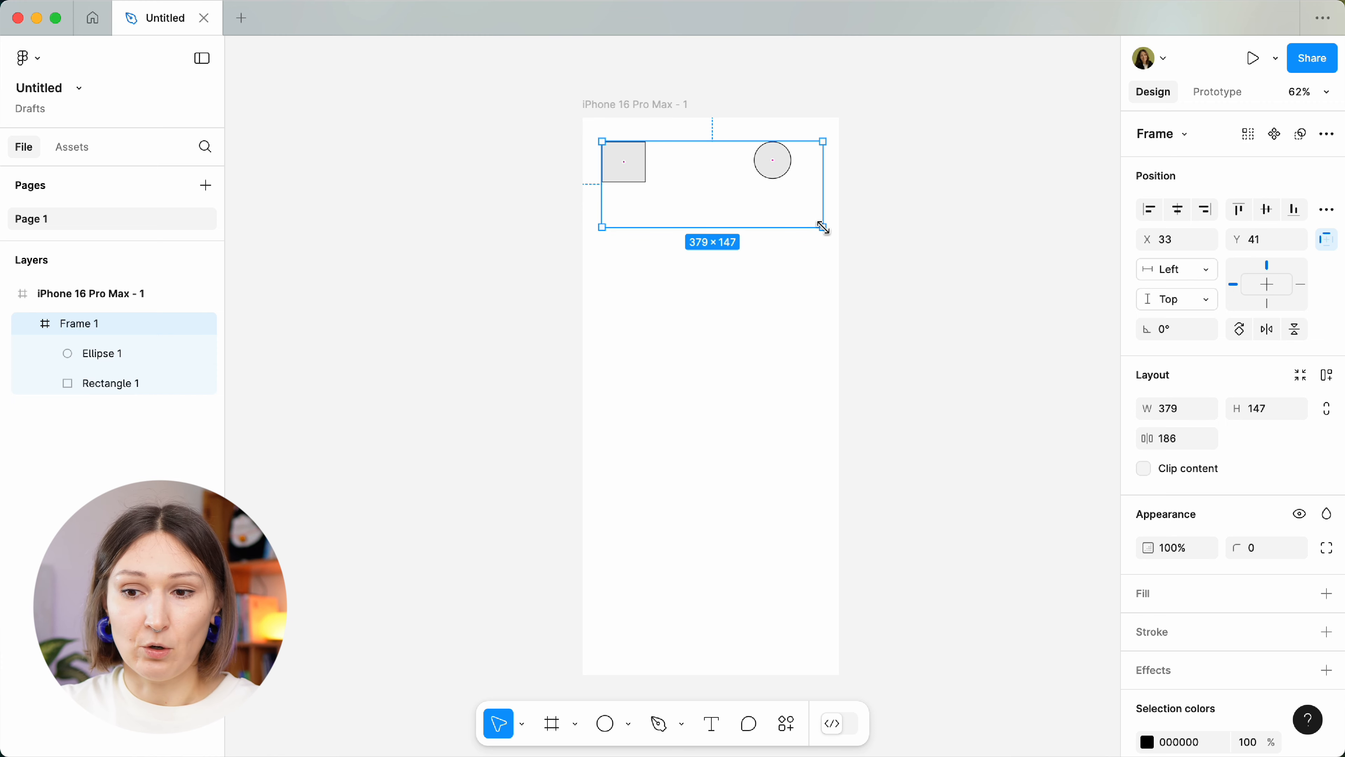
drag(824, 228, 822, 185)
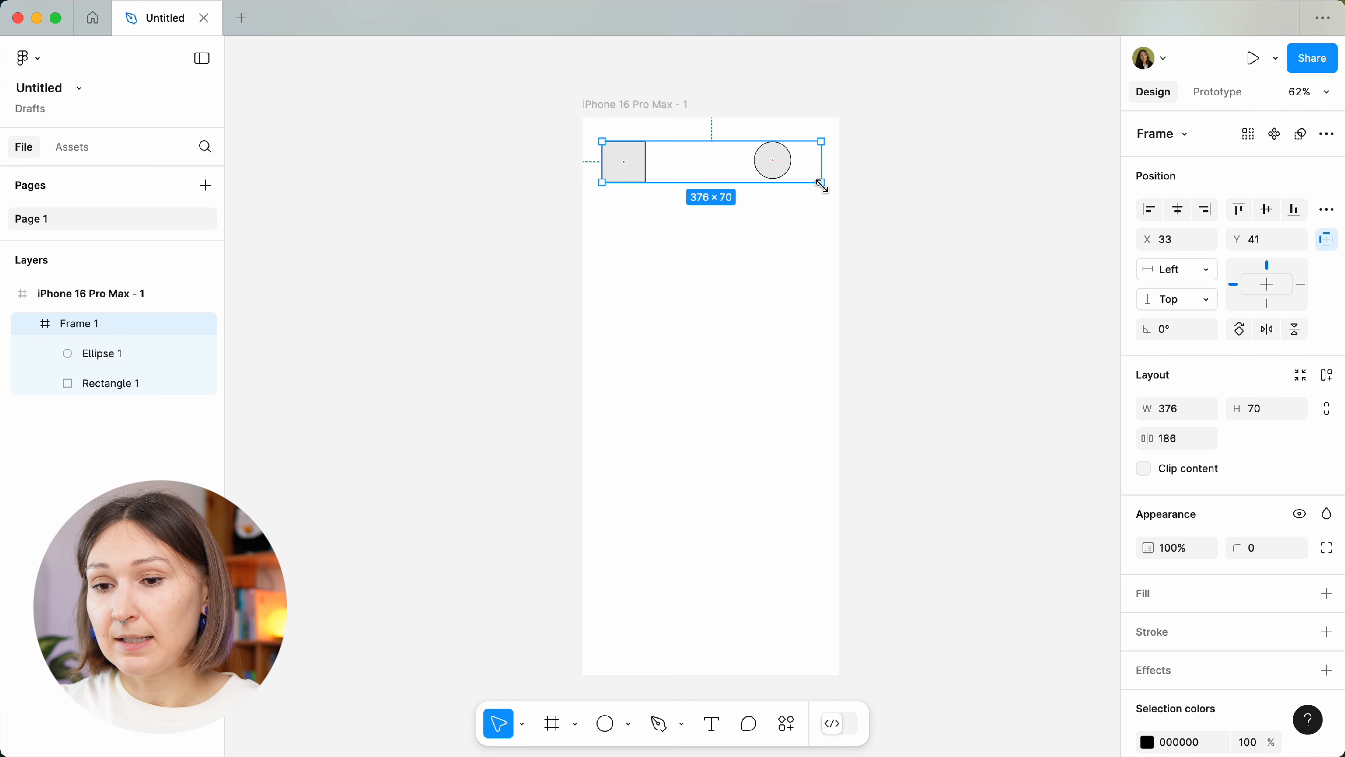
click(628, 180)
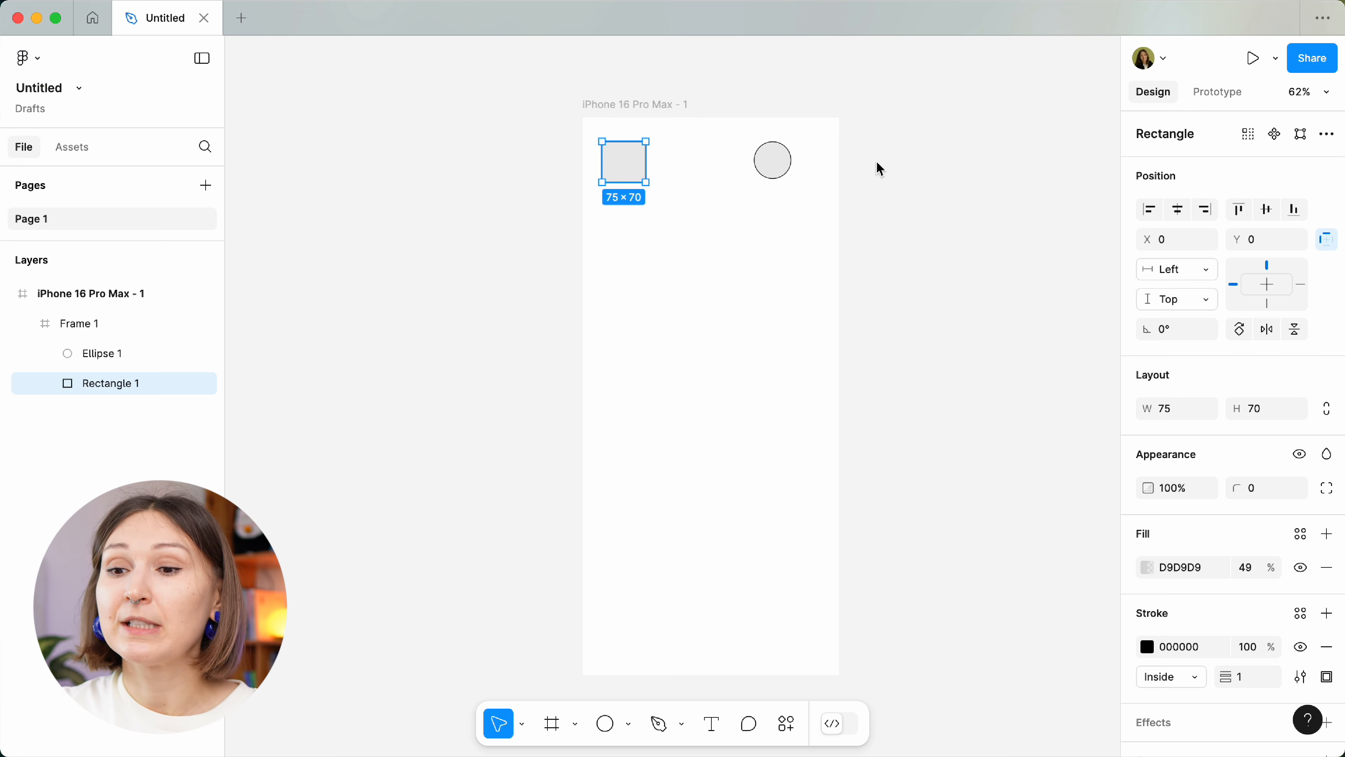
Pin Ellipse 1 to the right, move it to the bar's right end, and test by resizing the bar.
click(793, 170)
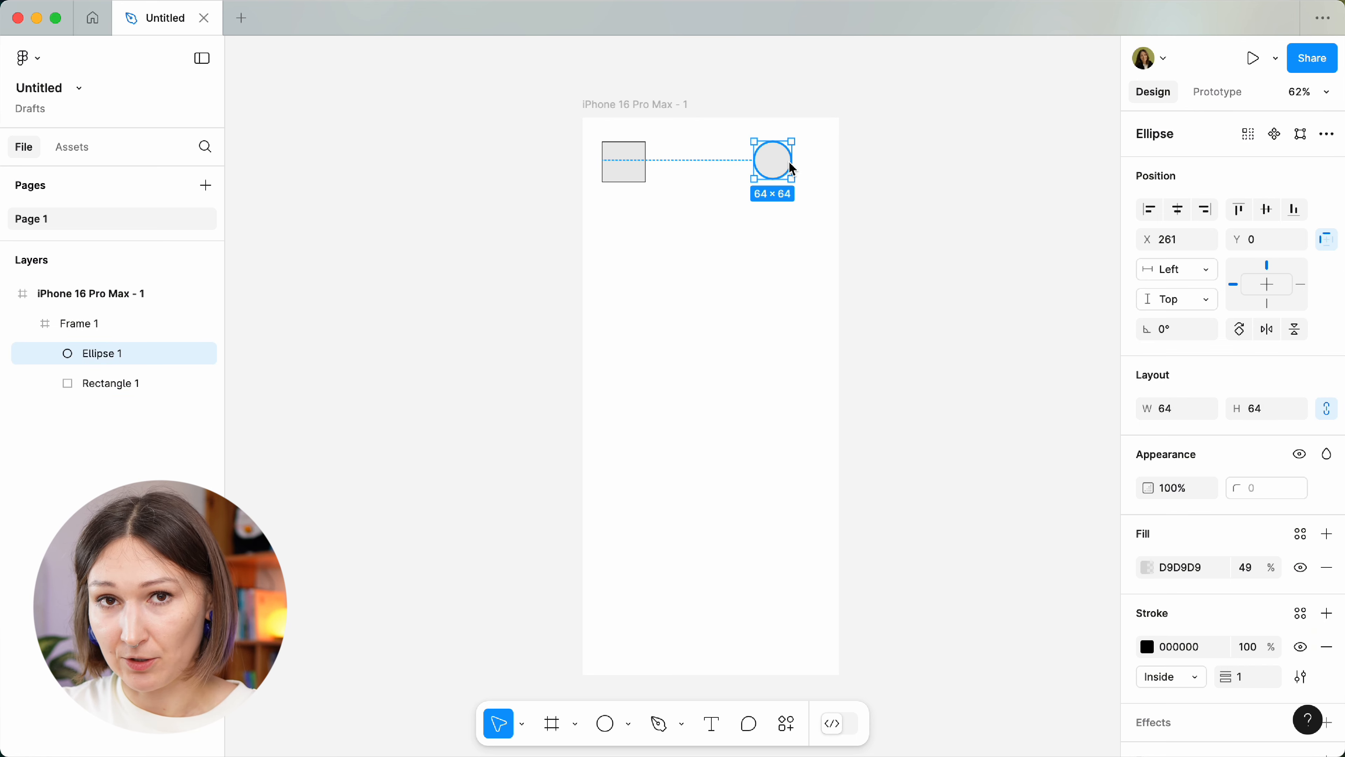
click(1302, 285)
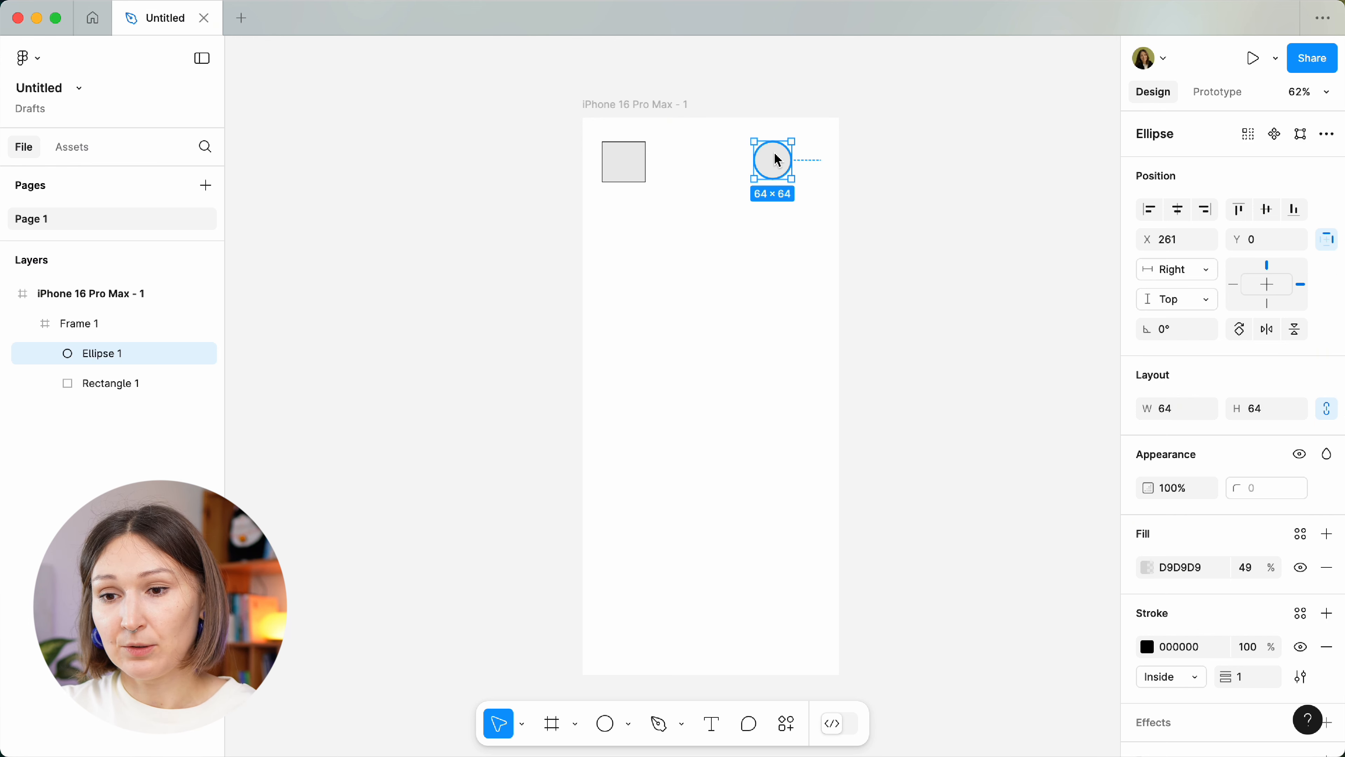
drag(775, 156, 812, 161)
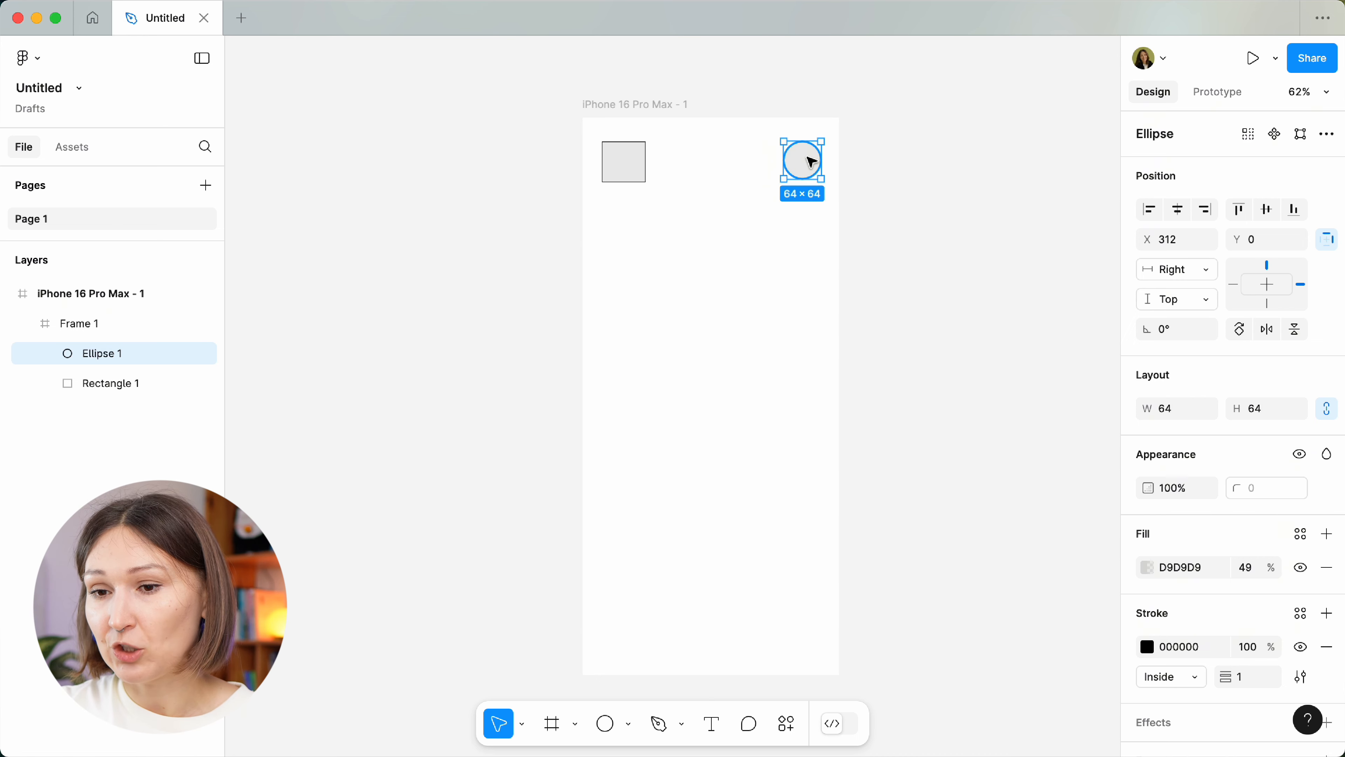
click(672, 149)
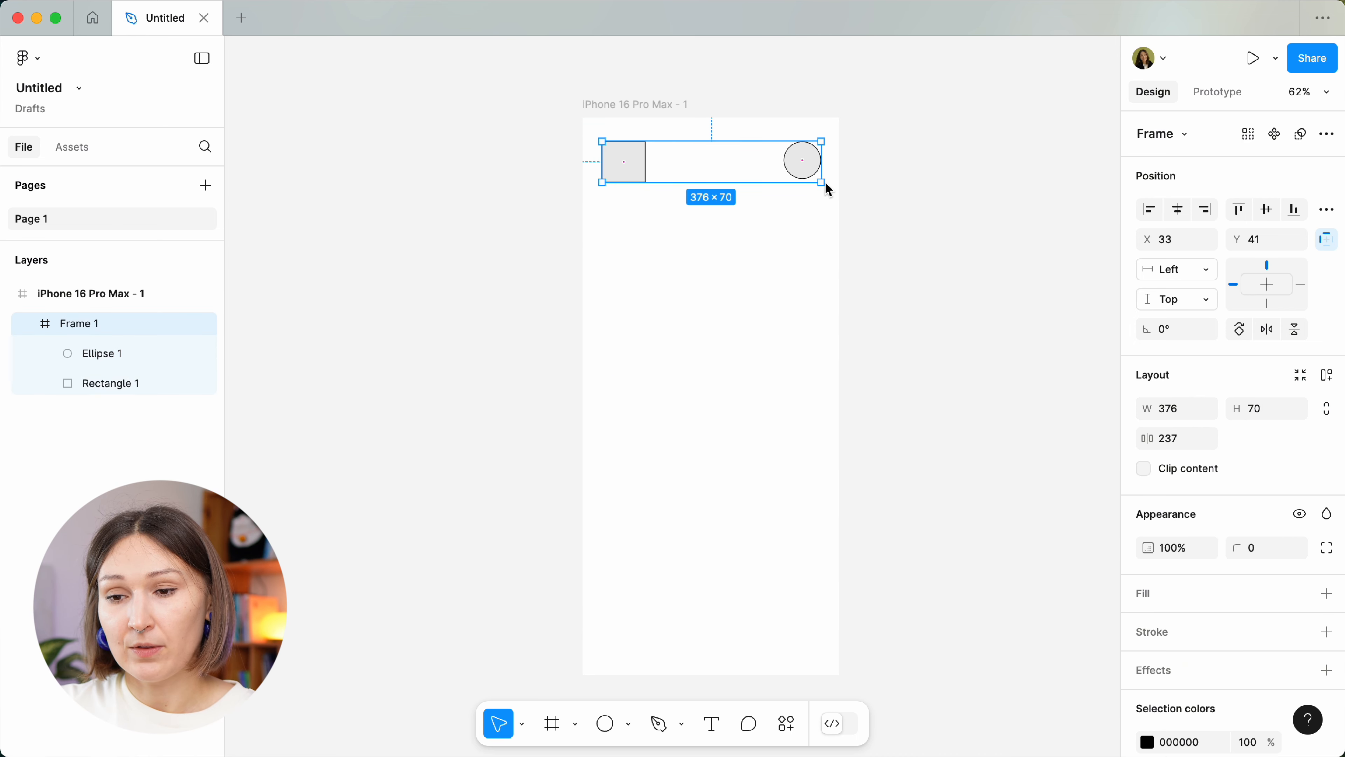
mouse_move(823, 183)
mouse_down()
mouse_move(886, 214)
mouse_move(759, 195)
mouse_move(822, 191)
mouse_up()
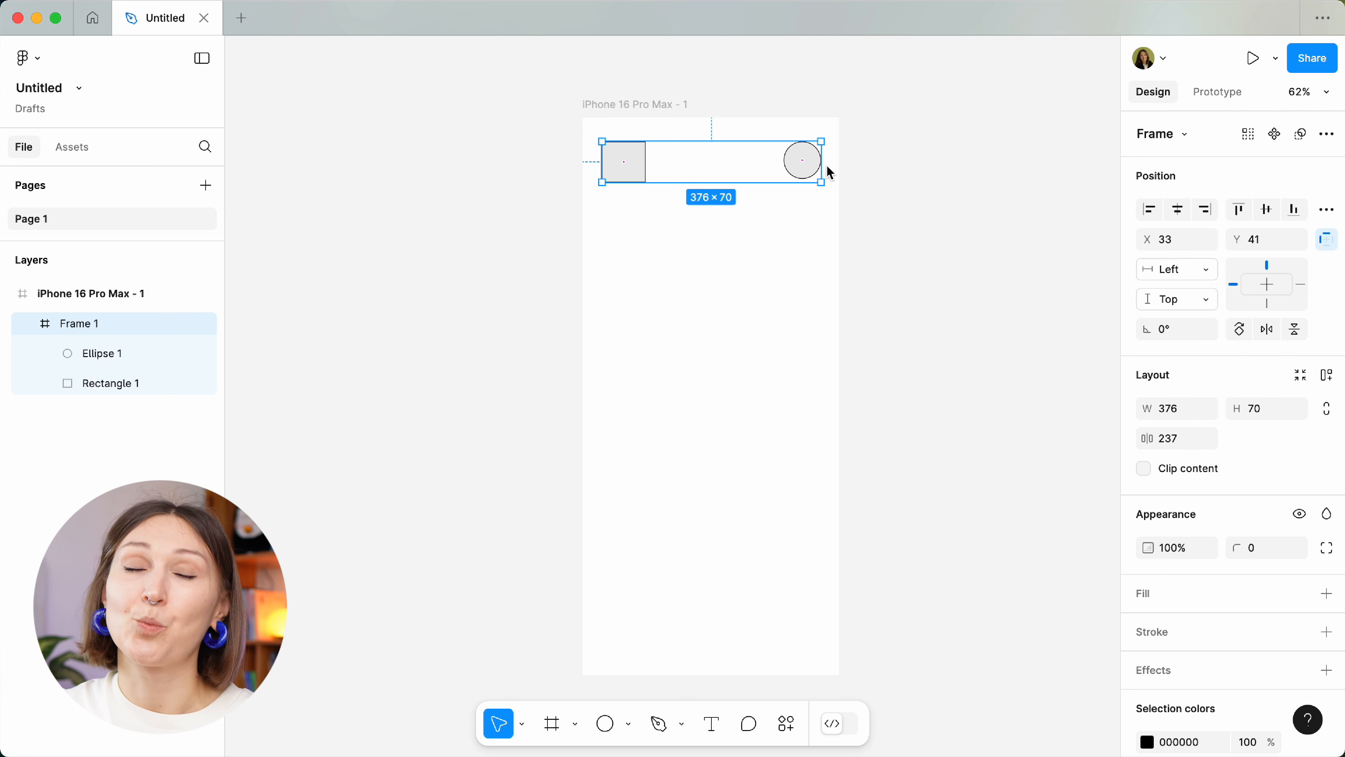
Set Frame 1's horizontal constraint to Right so it follows the phone's right edge.
click(653, 112)
click(652, 153)
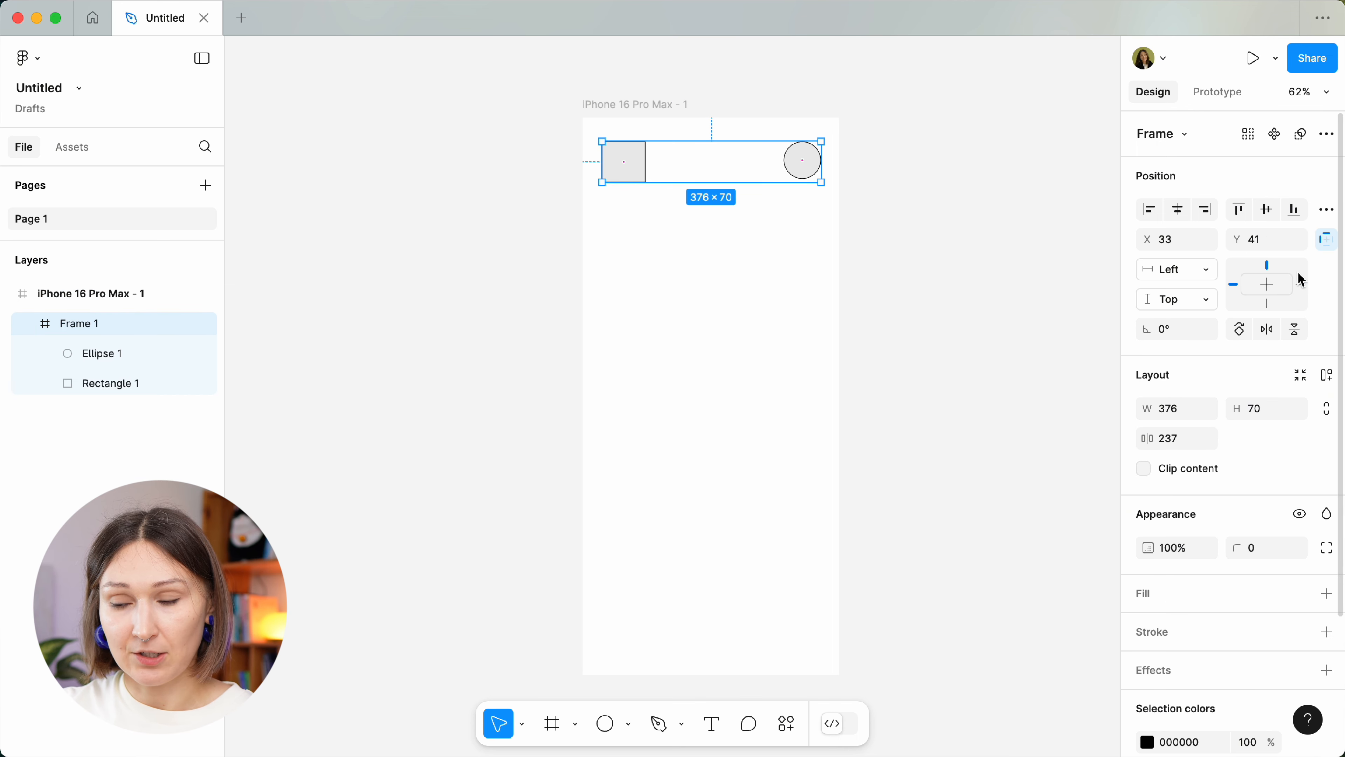
click(1304, 287)
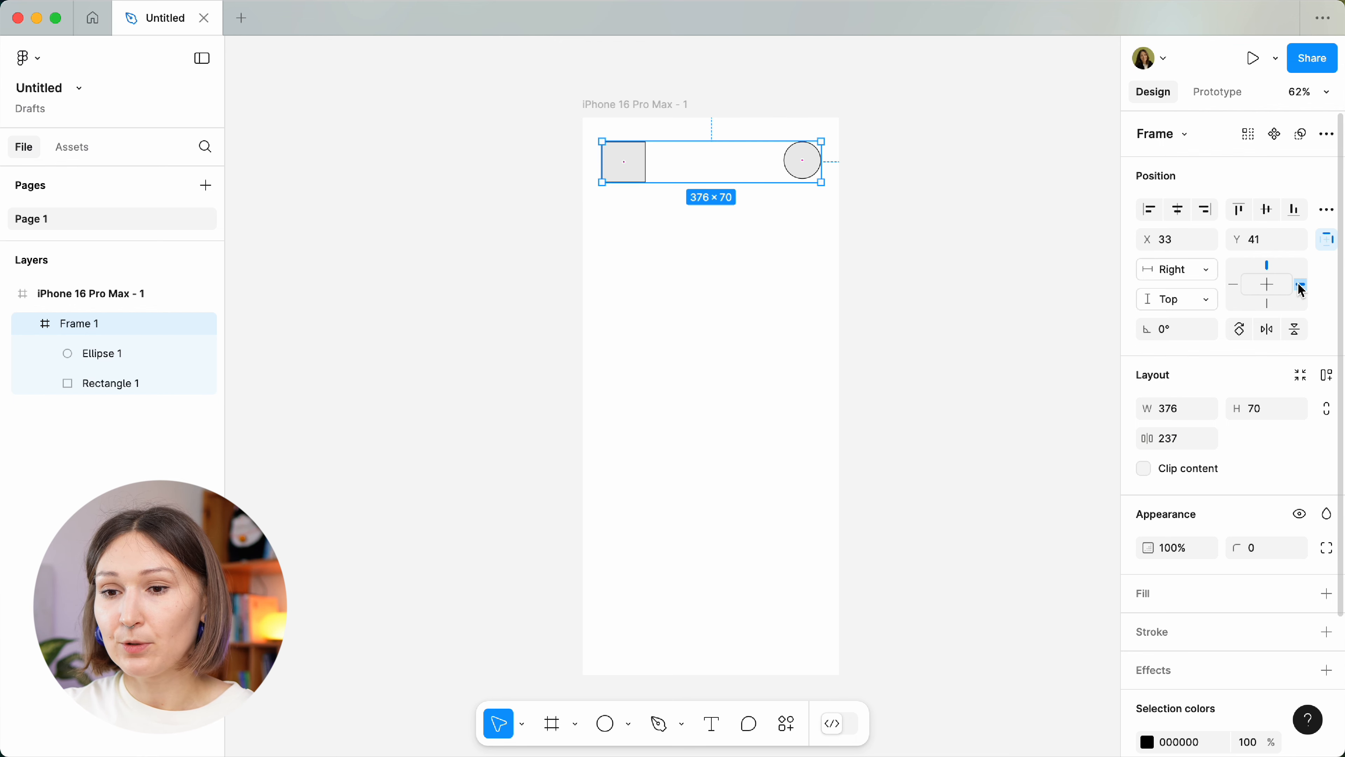
click(665, 114)
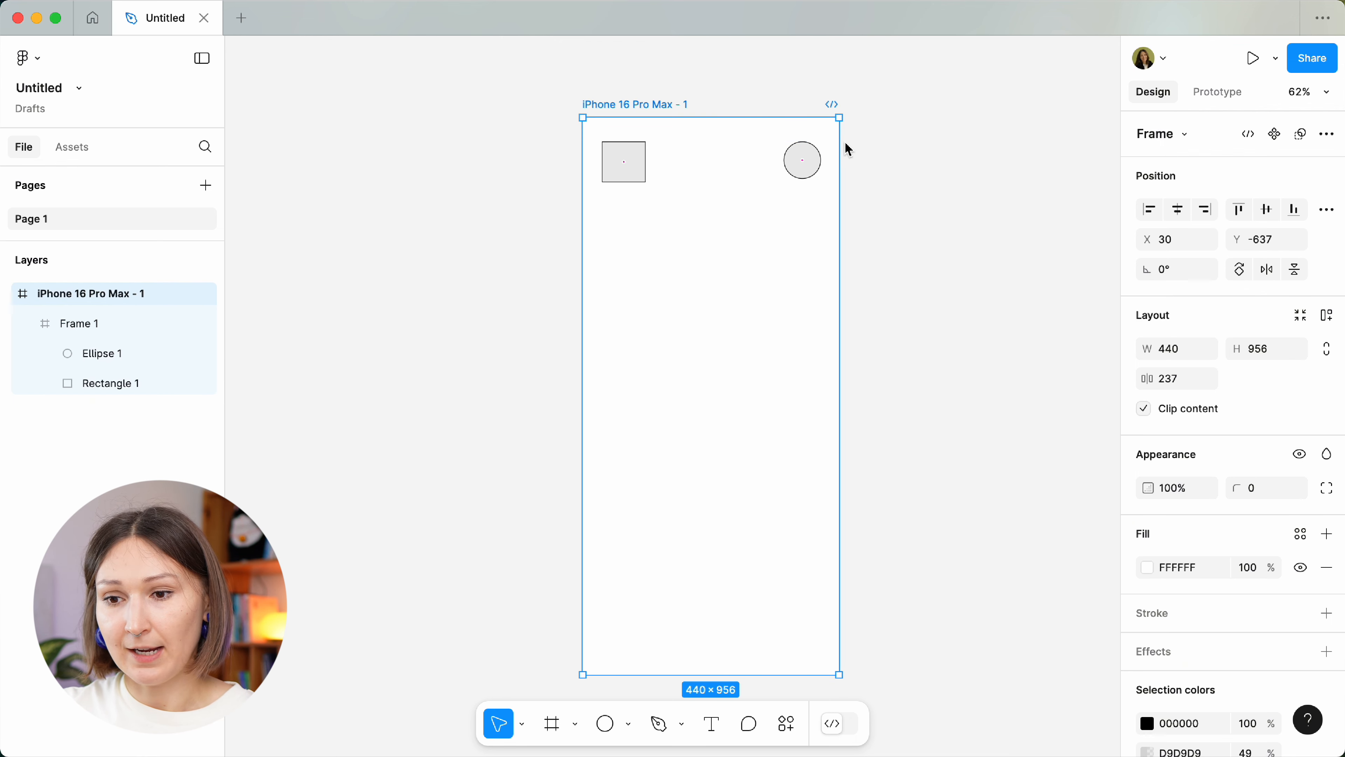
Test the Right constraint by widening the phone and undoing, then set Frame 1 to Left & Right.
drag(842, 142, 918, 144)
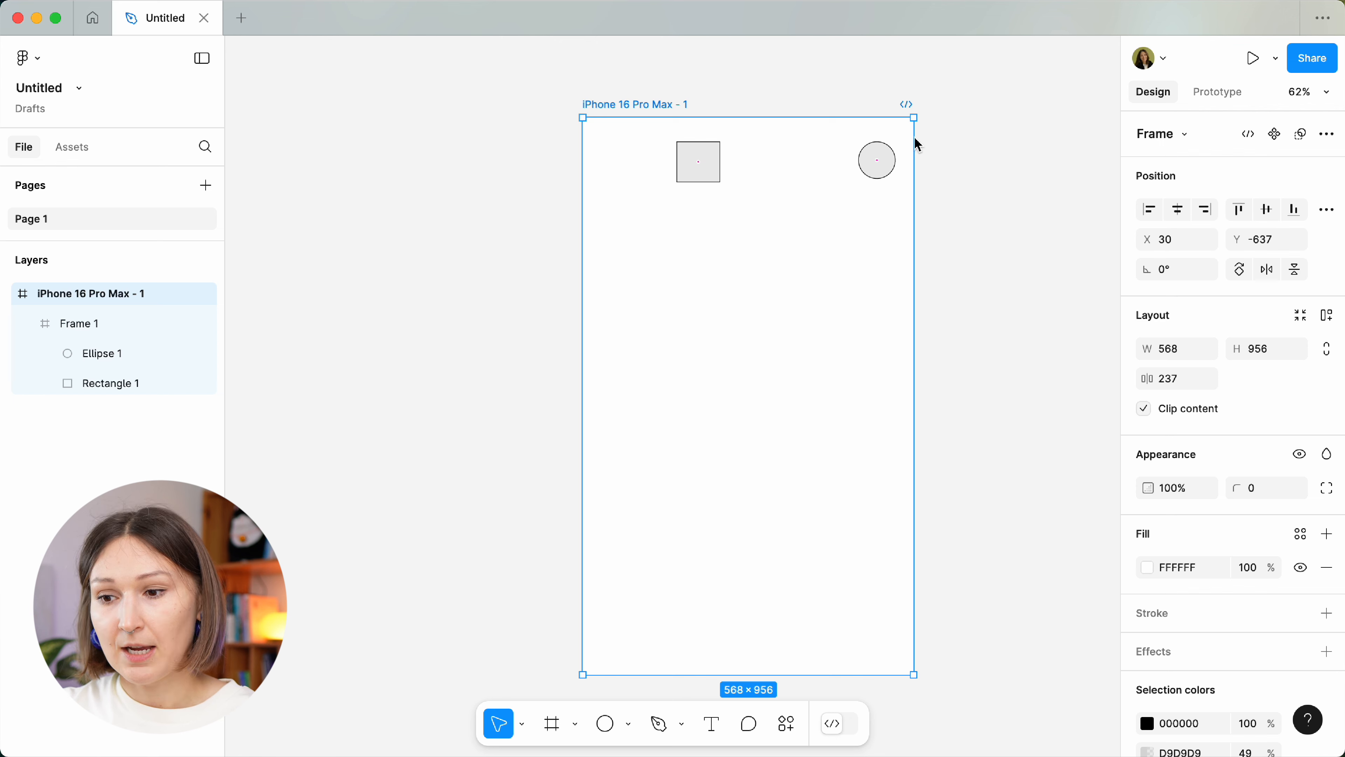
key(super+z)
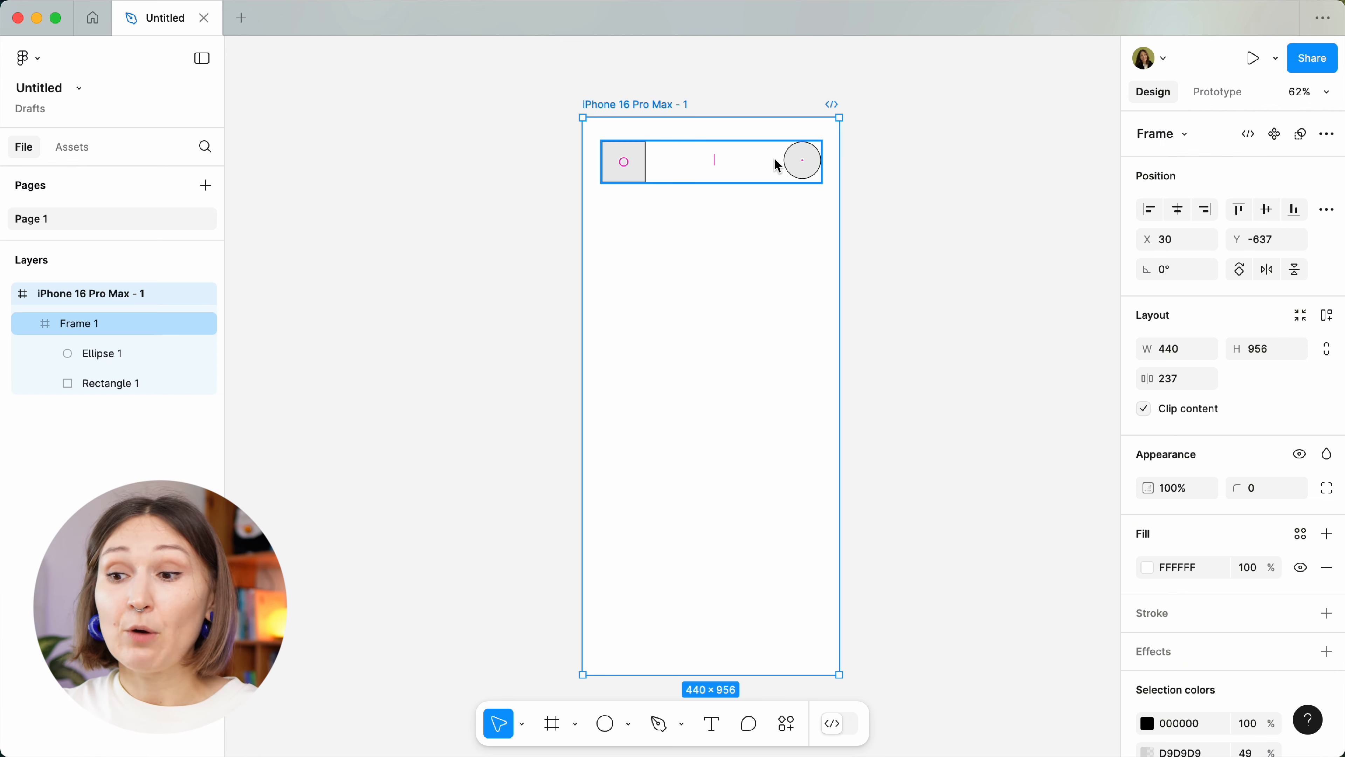
click(777, 166)
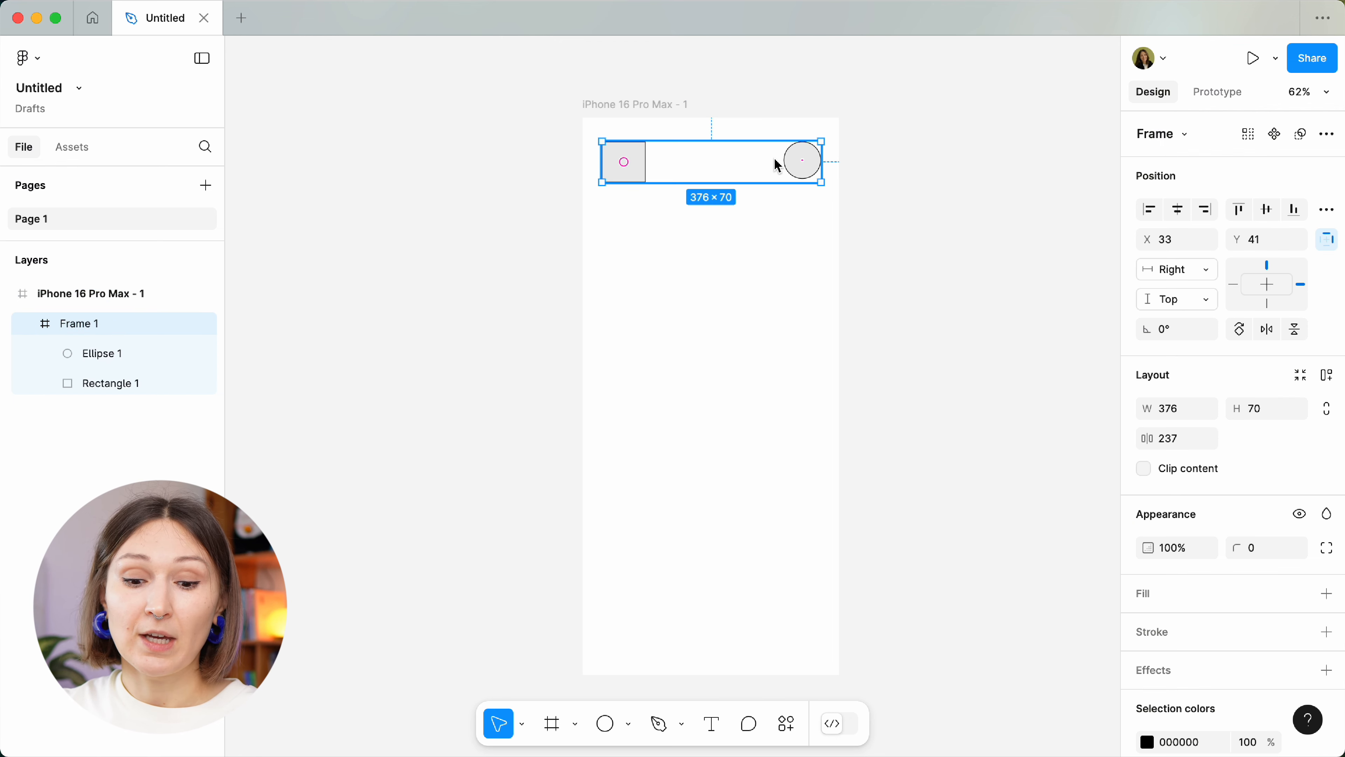
shift+click(1239, 288)
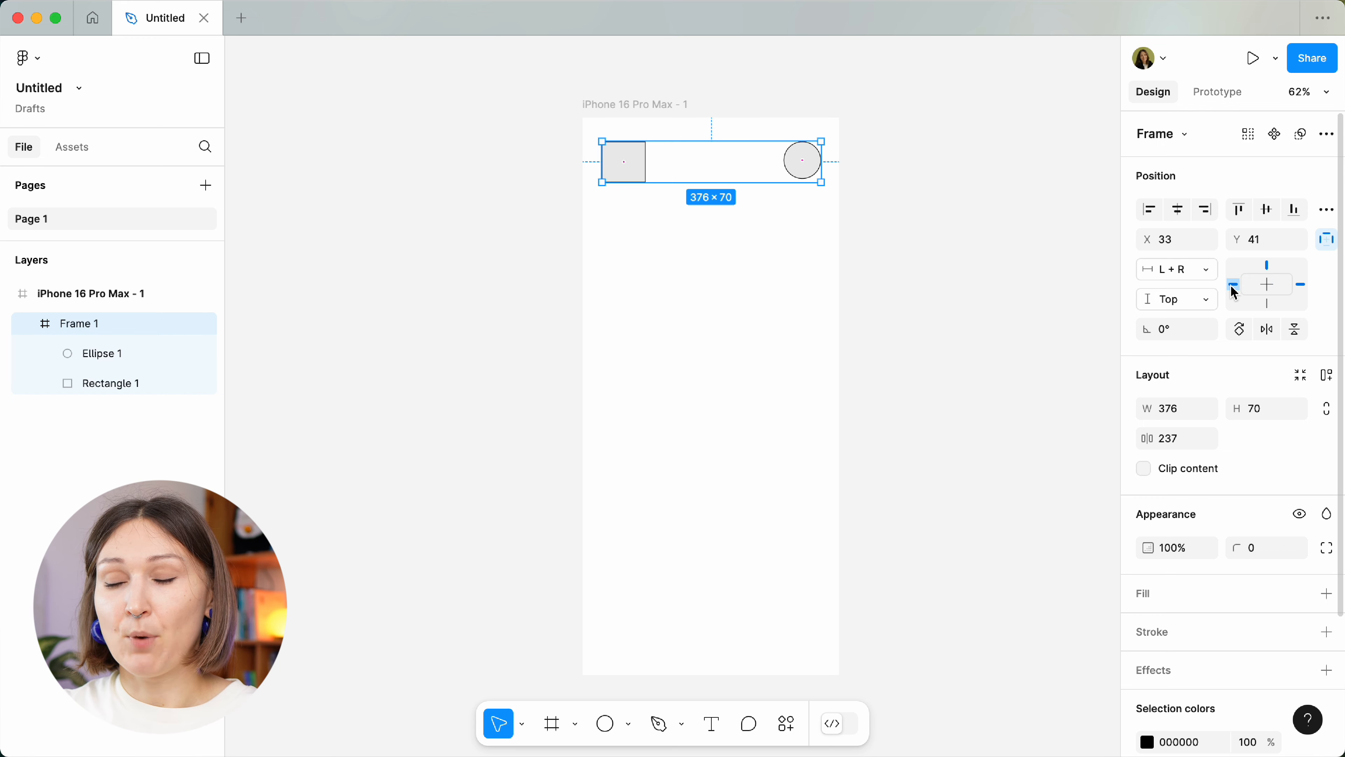
Widen the phone to confirm the bar stretches, then undo back to 440×956.
click(671, 104)
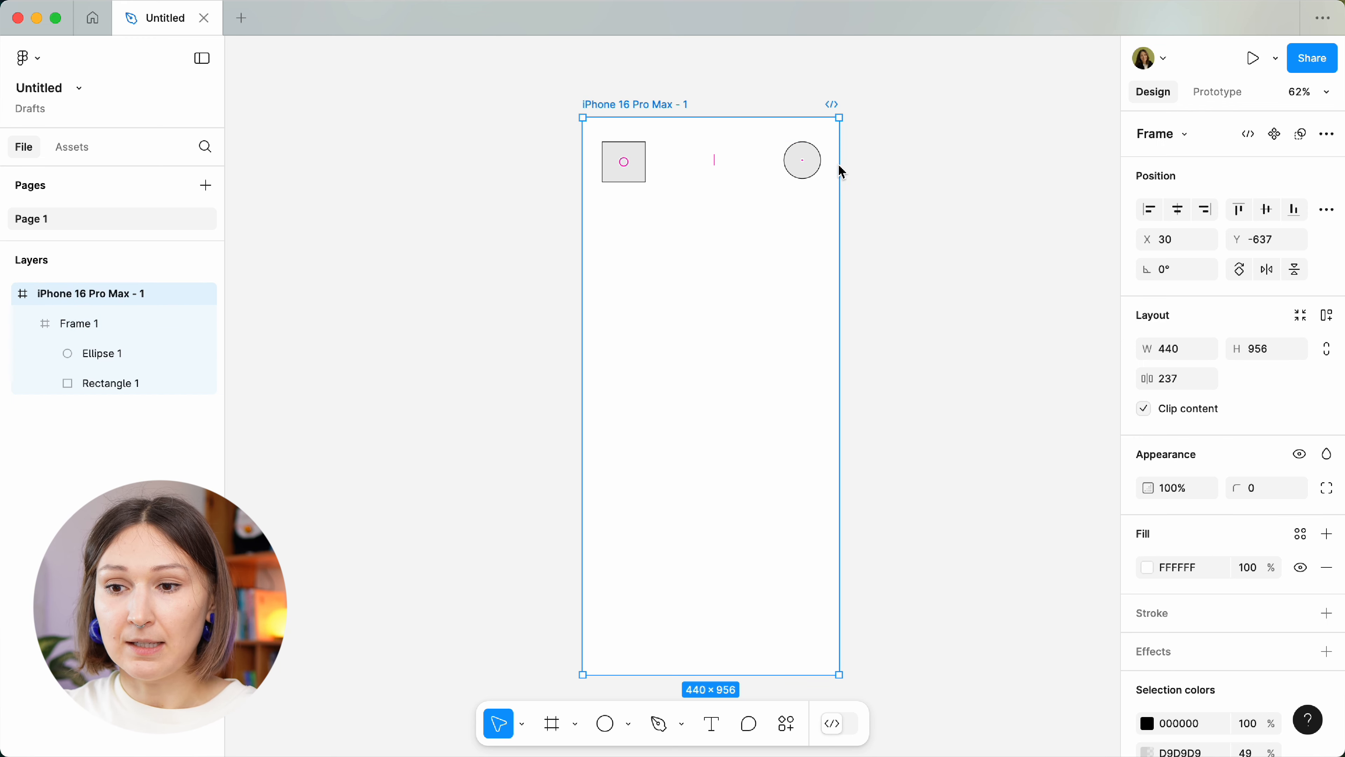
drag(845, 168, 988, 168)
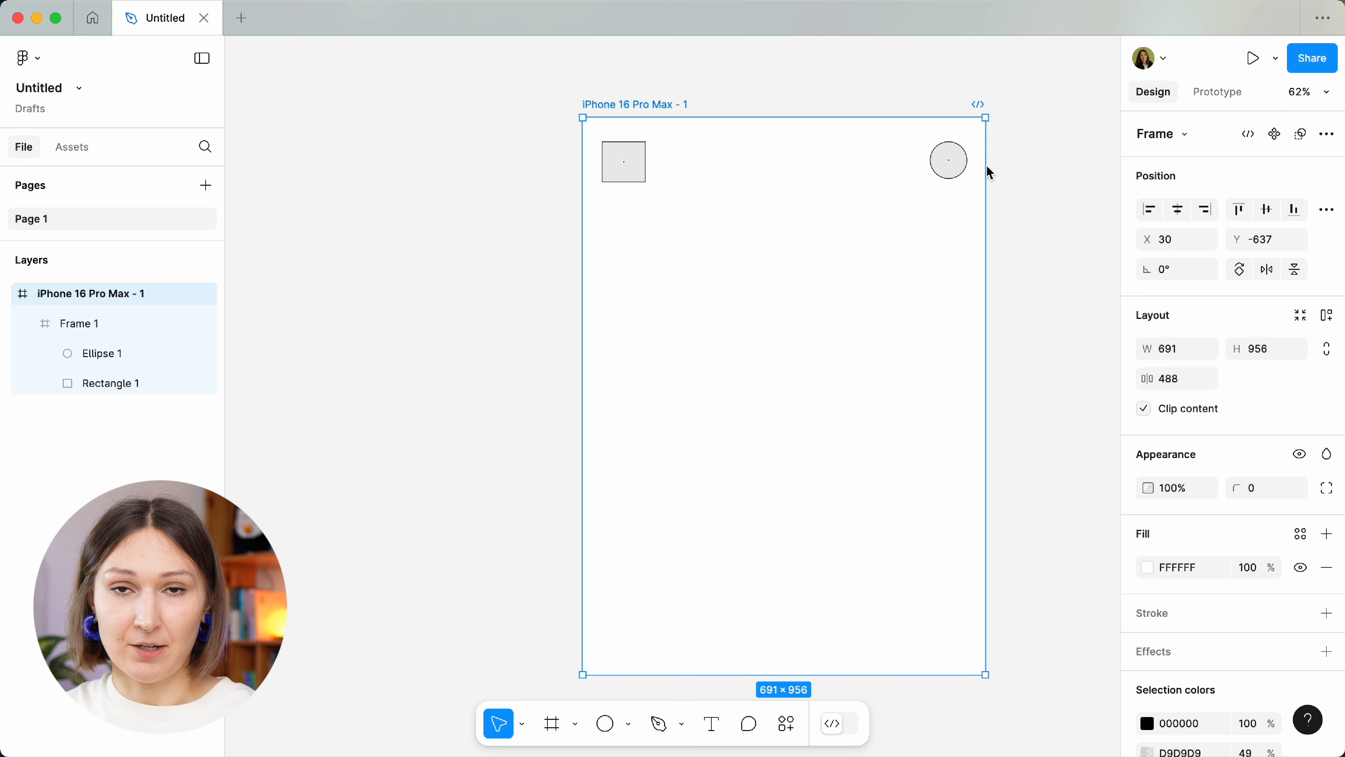
key(super+z)
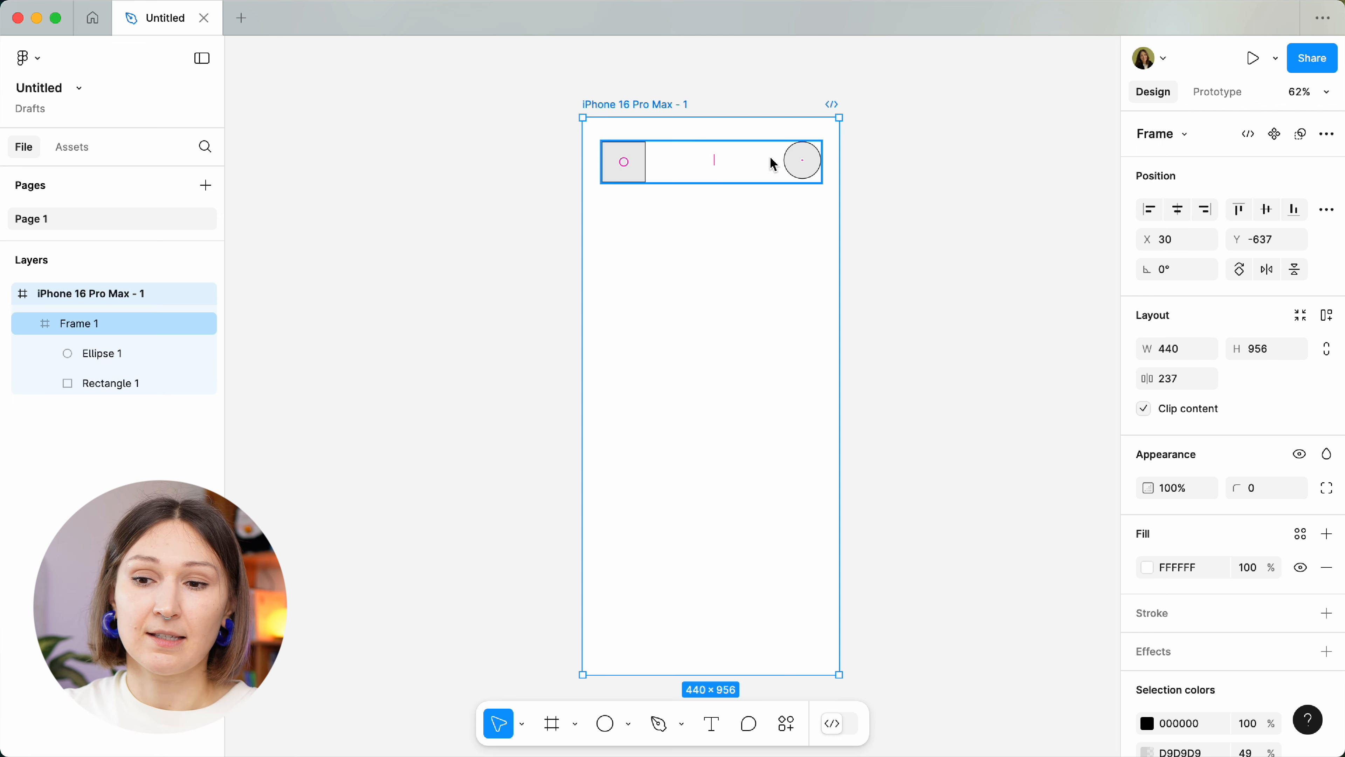
click(760, 159)
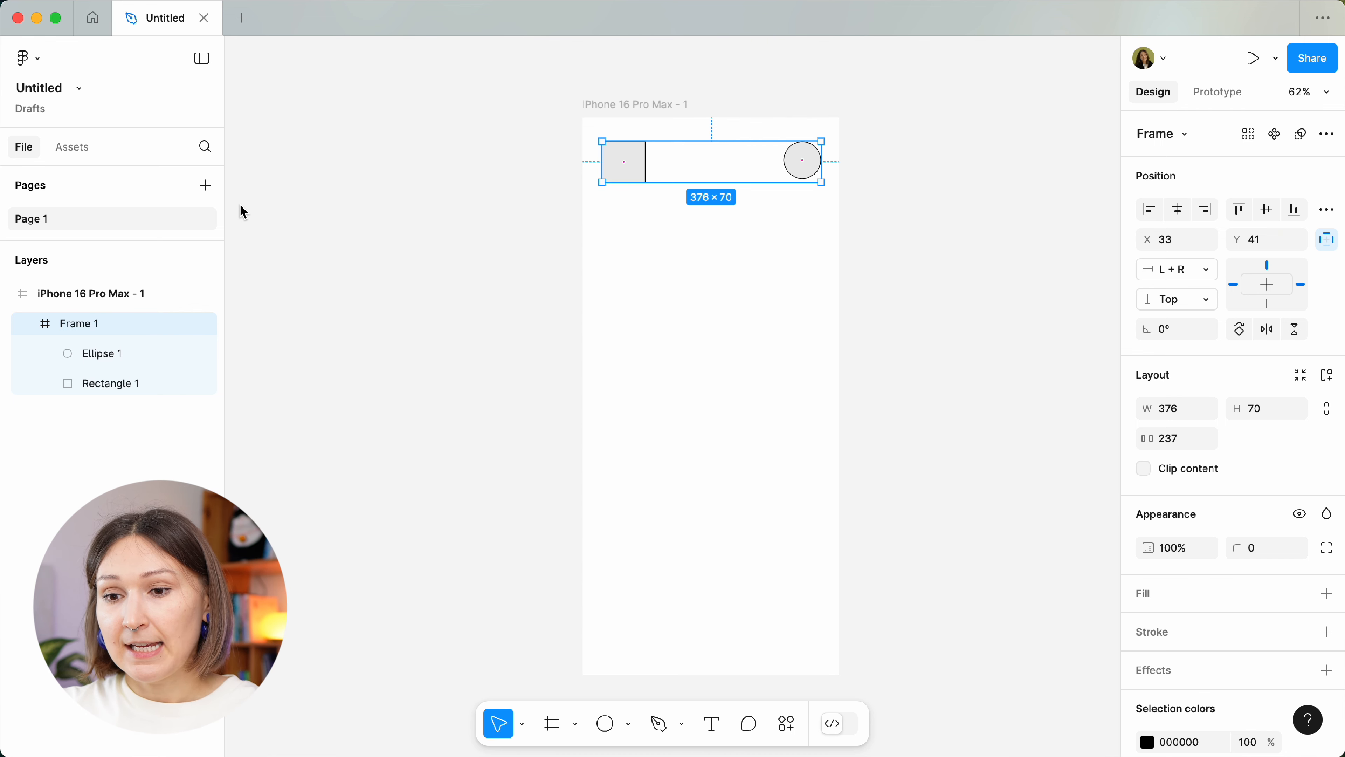
Move Frame 1 to Y 443, set Center constraints both ways, and resize the phone to 780×655.
drag(646, 168, 655, 406)
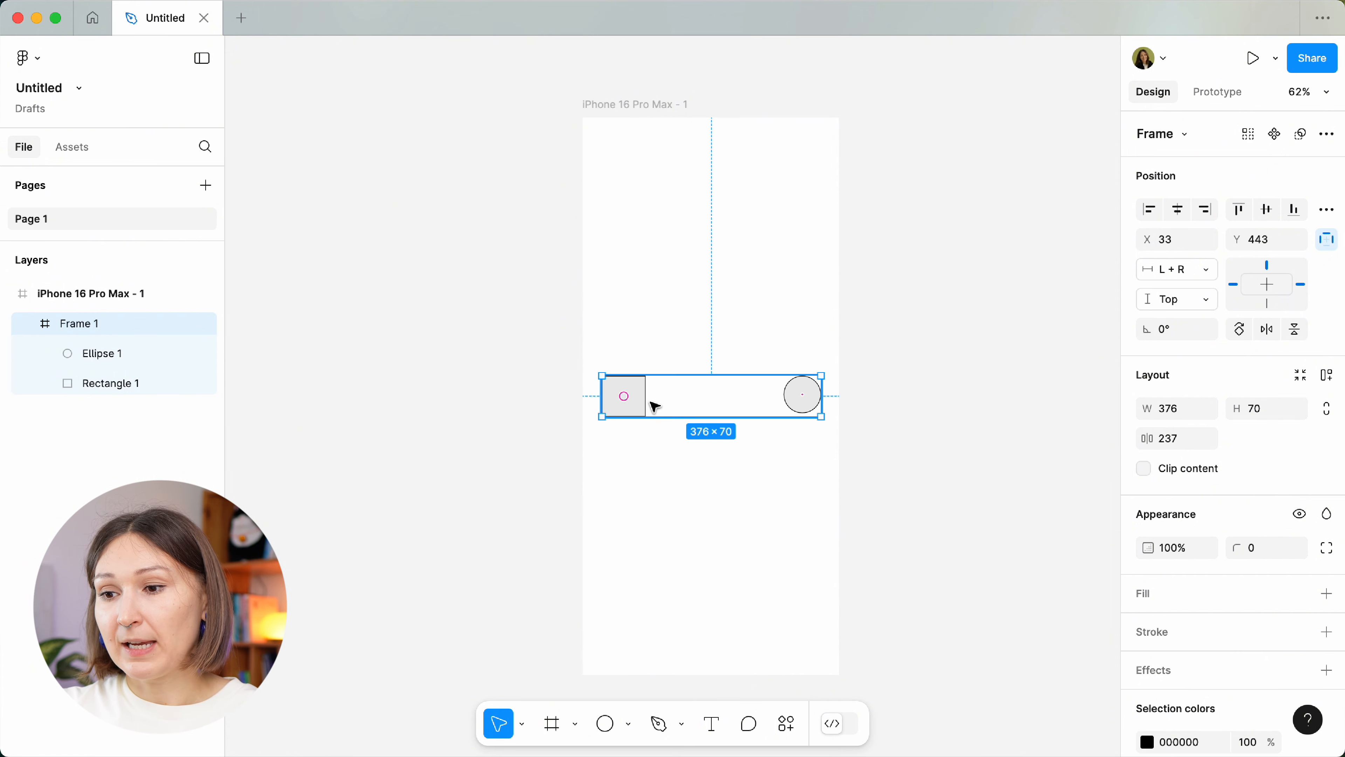
click(1275, 286)
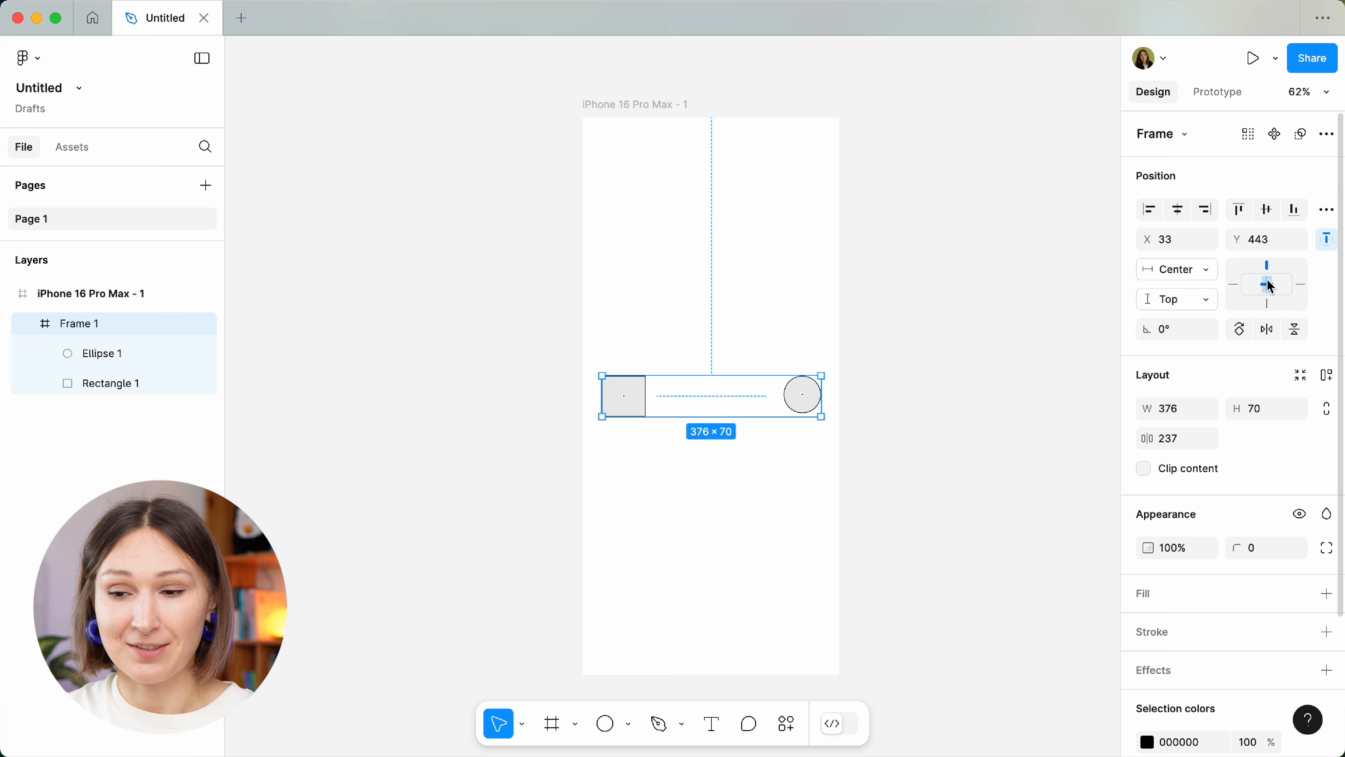
click(1266, 286)
click(680, 106)
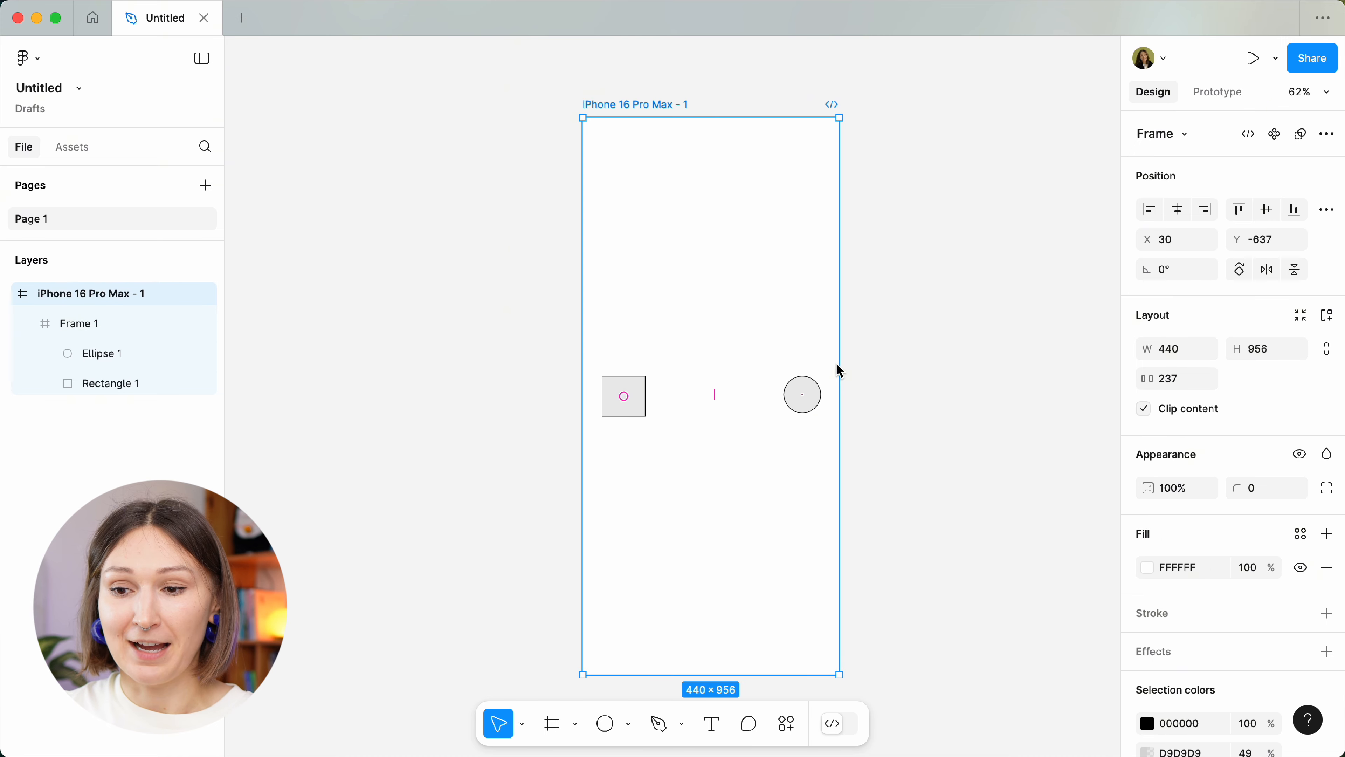
drag(840, 674, 1038, 498)
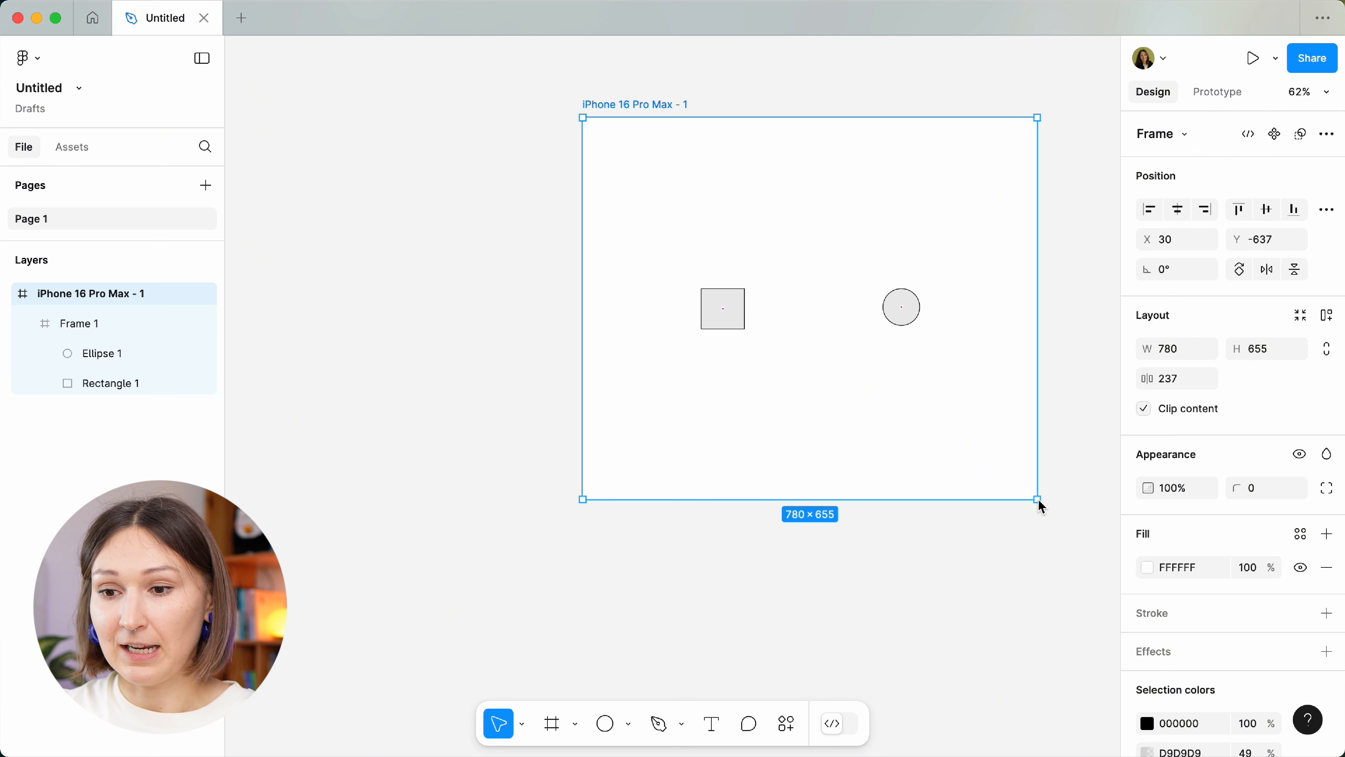